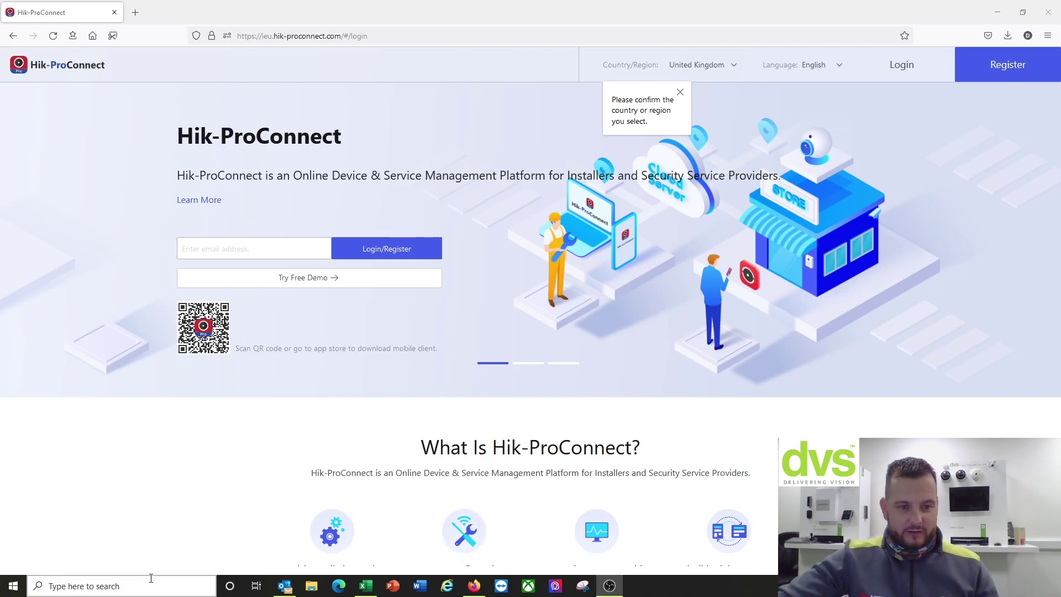
Step: Launch SADP Tool and select the iDS-7208HUHI-M1/FA/A recorder in the device list
left_click(130, 581)
type("sadp")
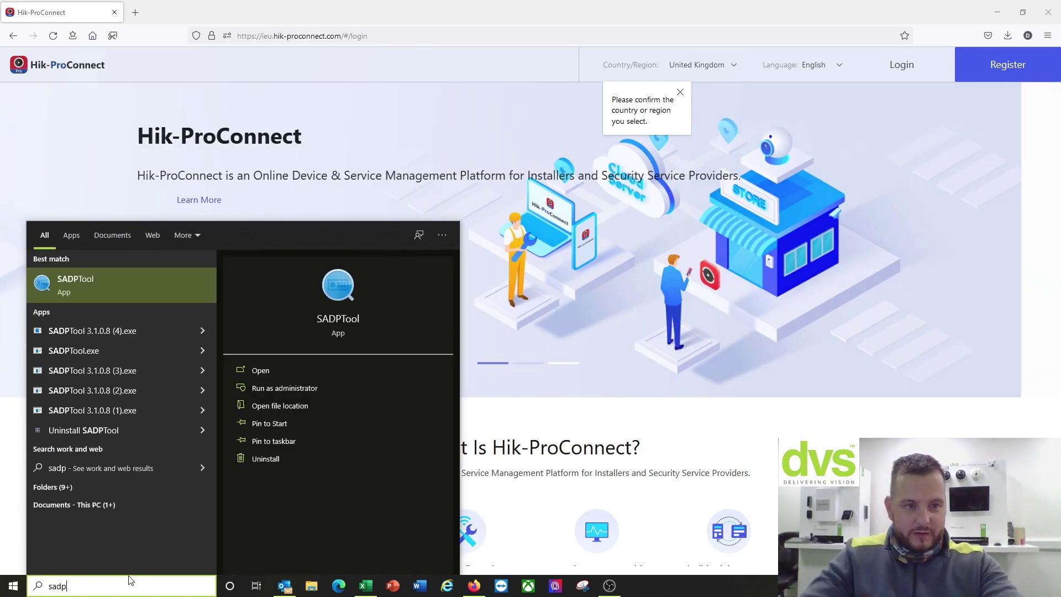
left_click(128, 283)
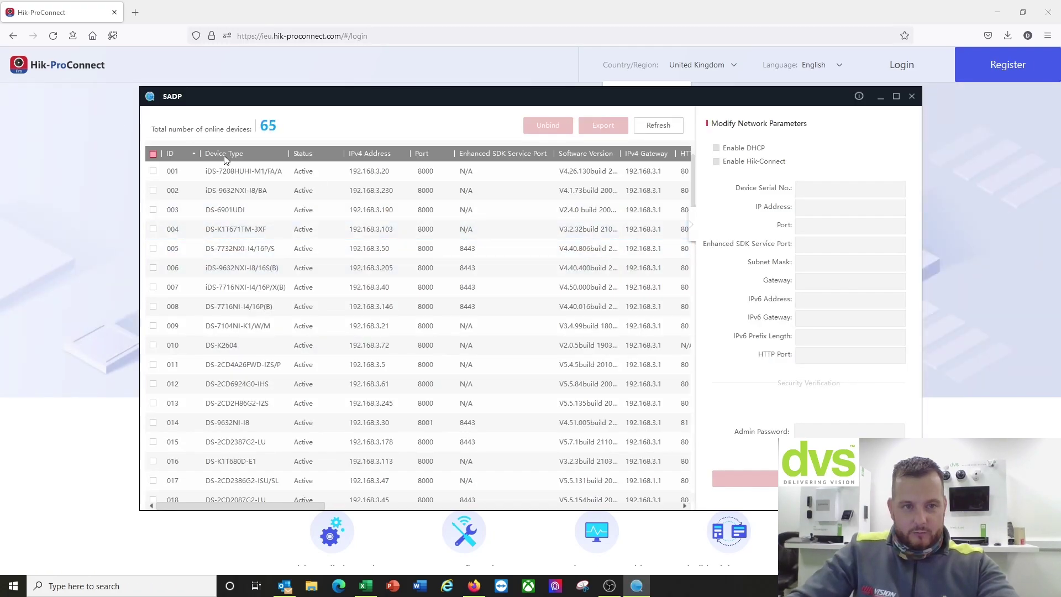
left_click(153, 171)
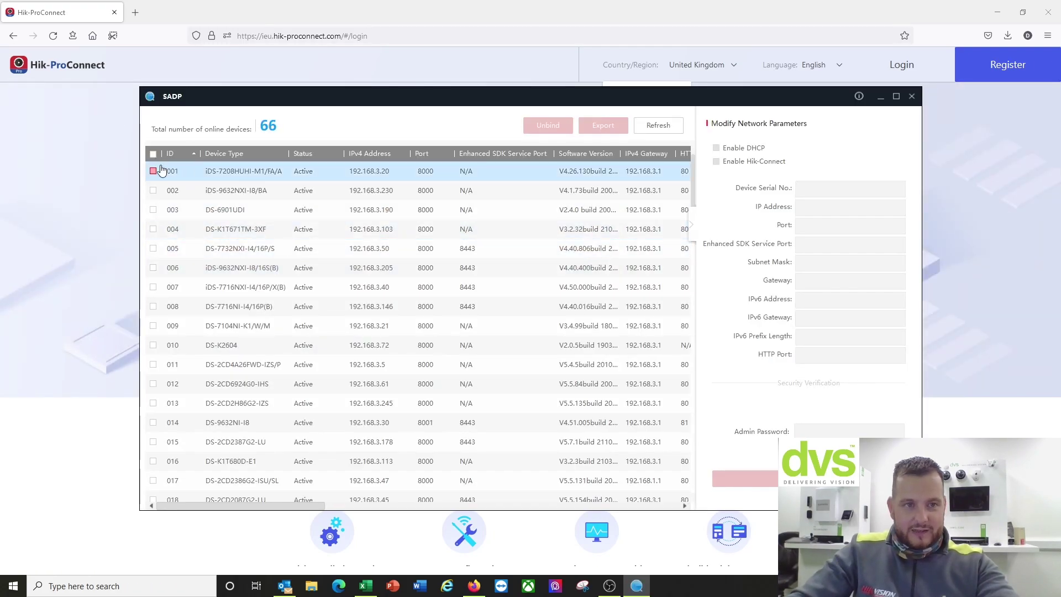
Step: Under Forgot Password, export the reset key request file to the Desktop
left_click(837, 208)
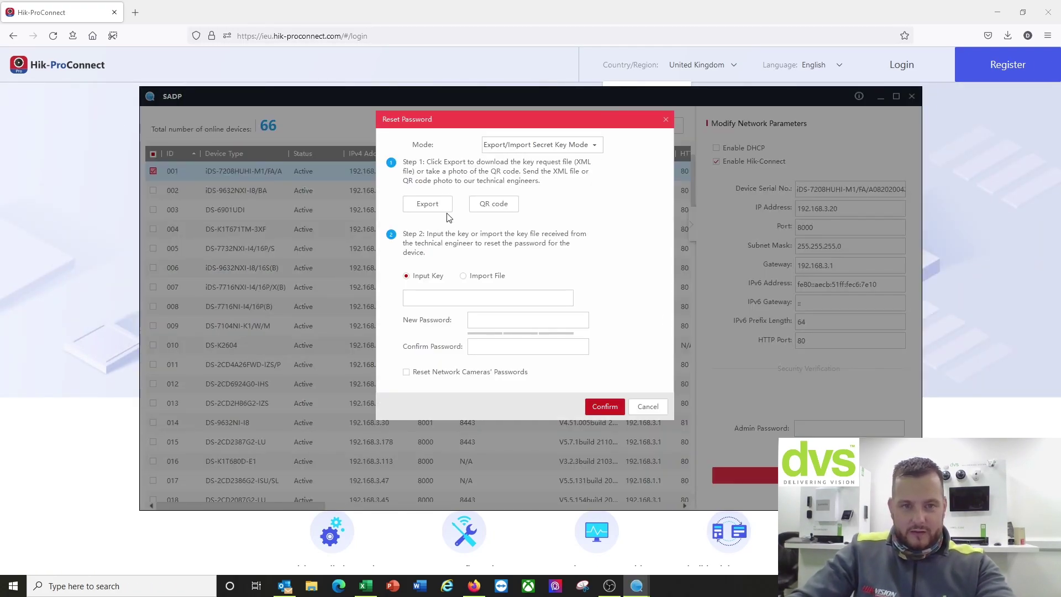
left_click(445, 211)
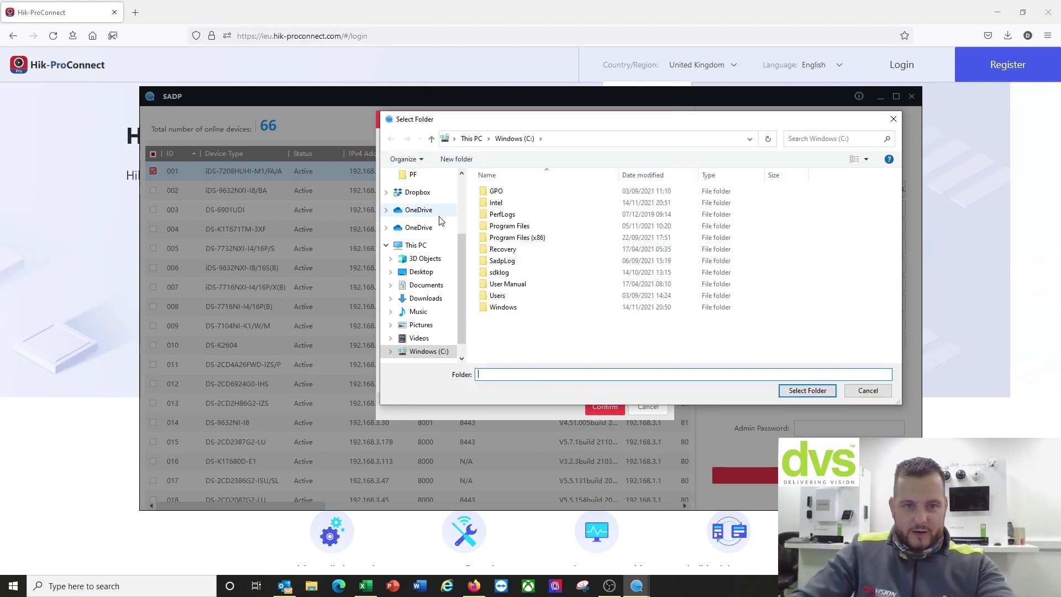
left_click(444, 276)
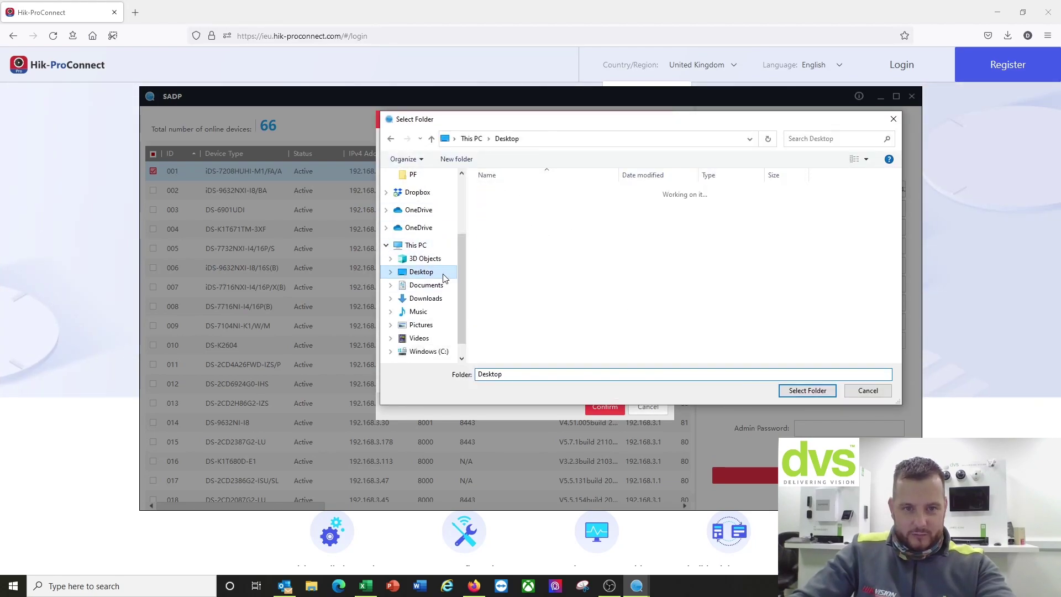
left_click(807, 390)
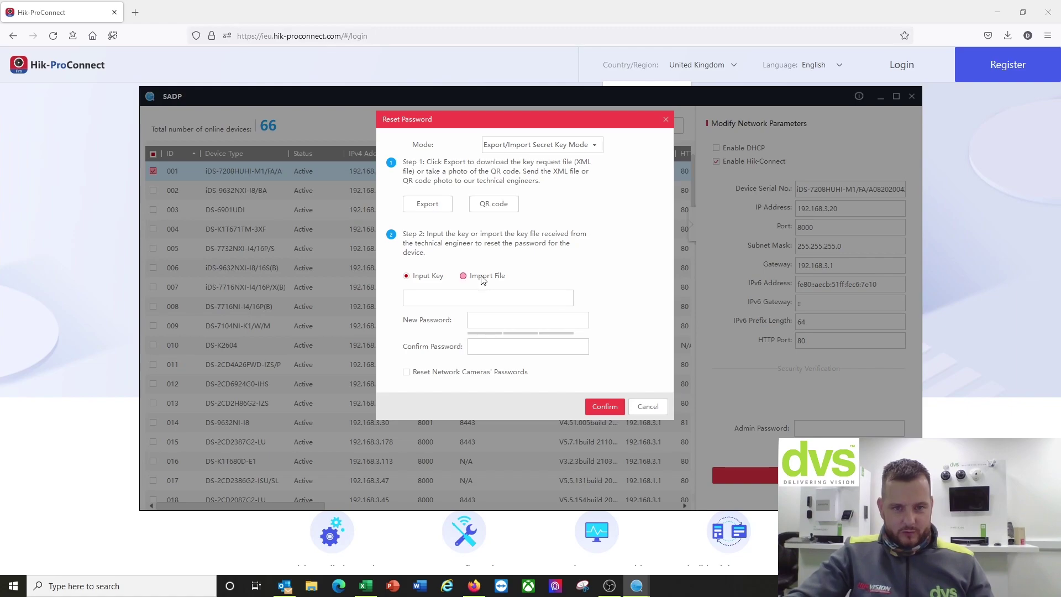
Step: Import the recorder's XML key file from the Desktop into the password reset
left_click(478, 276)
left_click(563, 300)
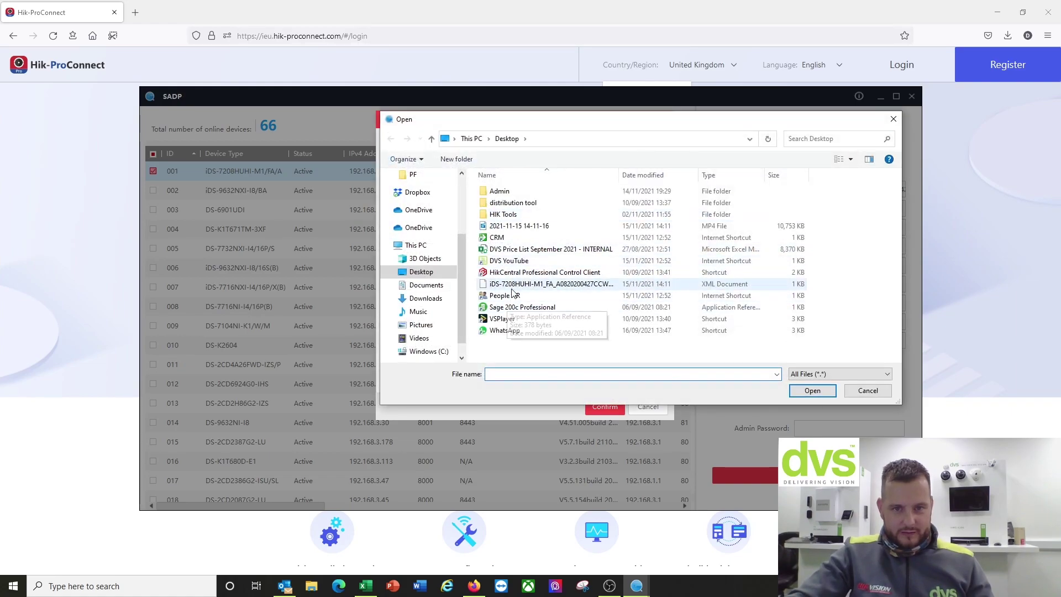
left_click(549, 283)
left_click(812, 391)
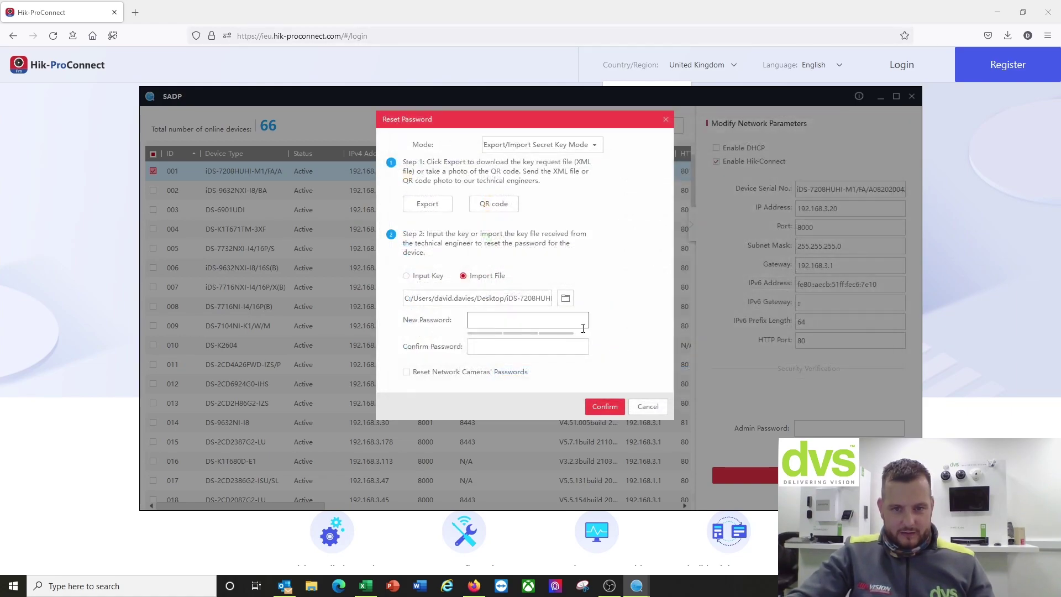
Step: Also reset the network cameras' passwords, close the Reset Password window, and exit SADP
left_click(547, 344)
left_click(440, 372)
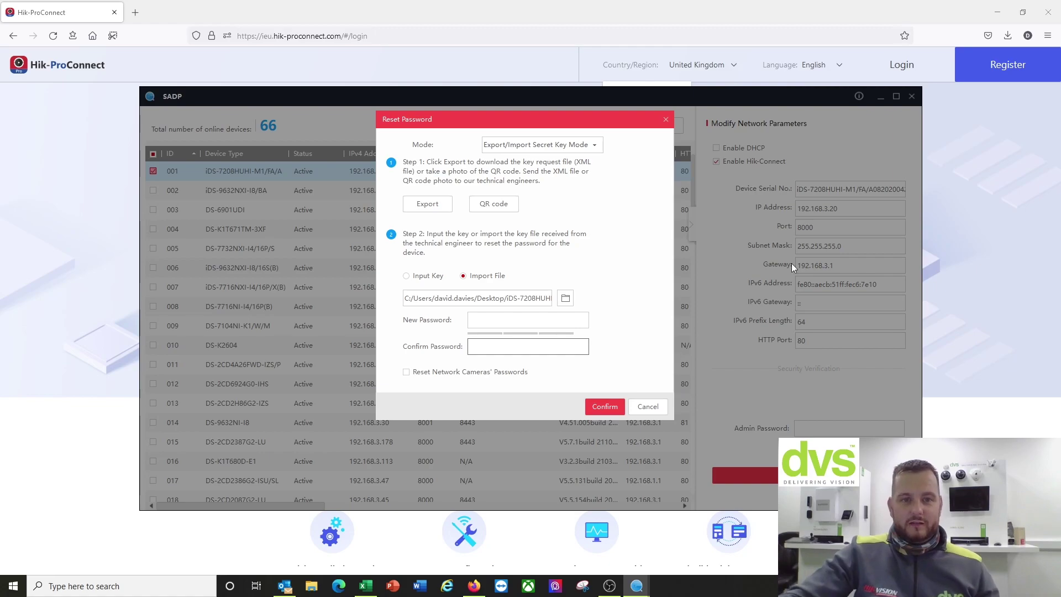
left_click(666, 120)
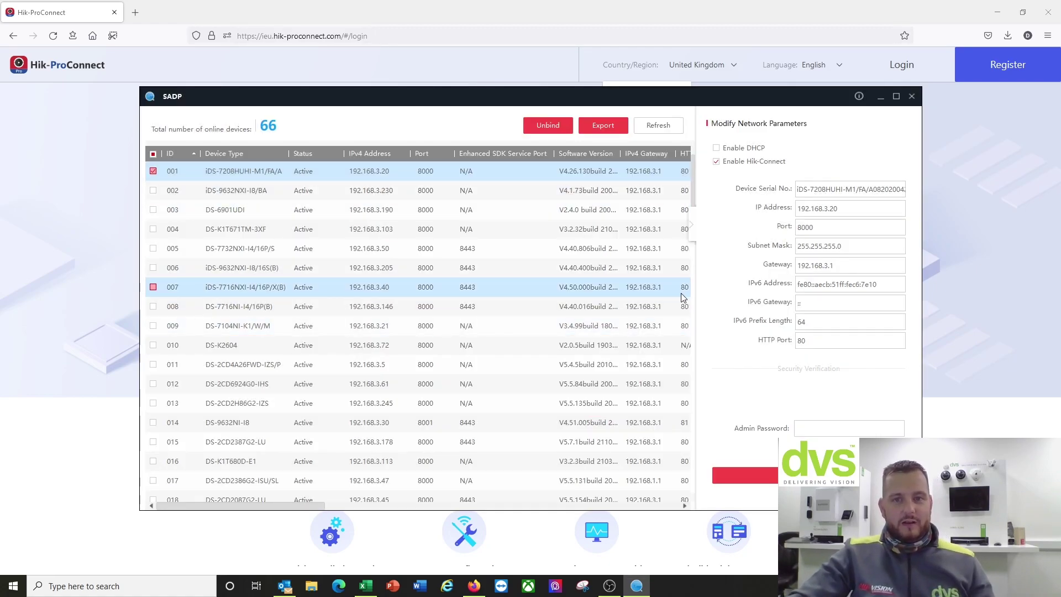
left_click(912, 103)
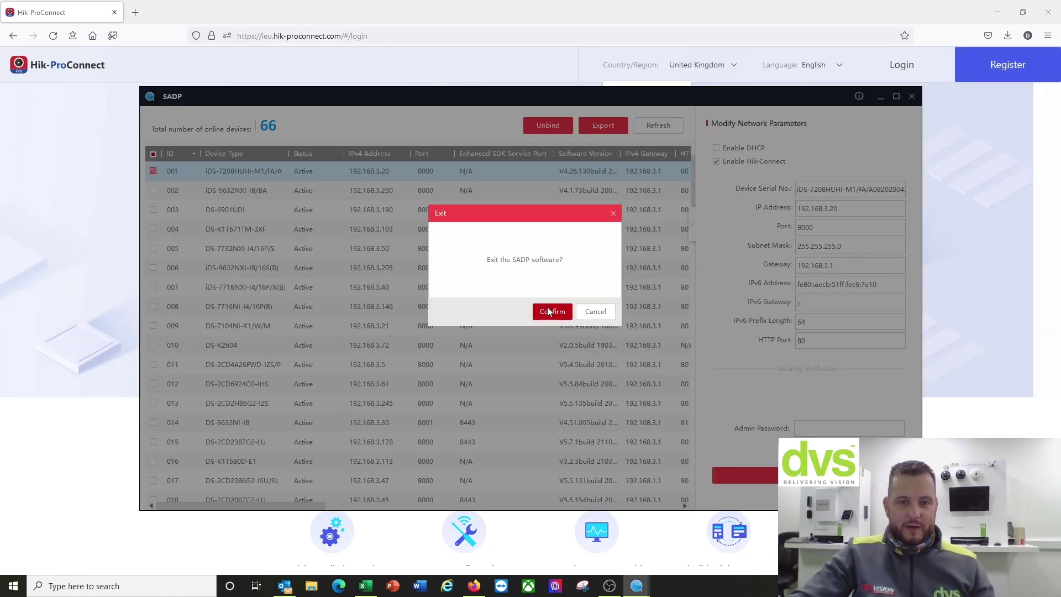
Step: Confirm exiting SADP, then log in to Hik-ProConnect with the saved credentials
left_click(547, 307)
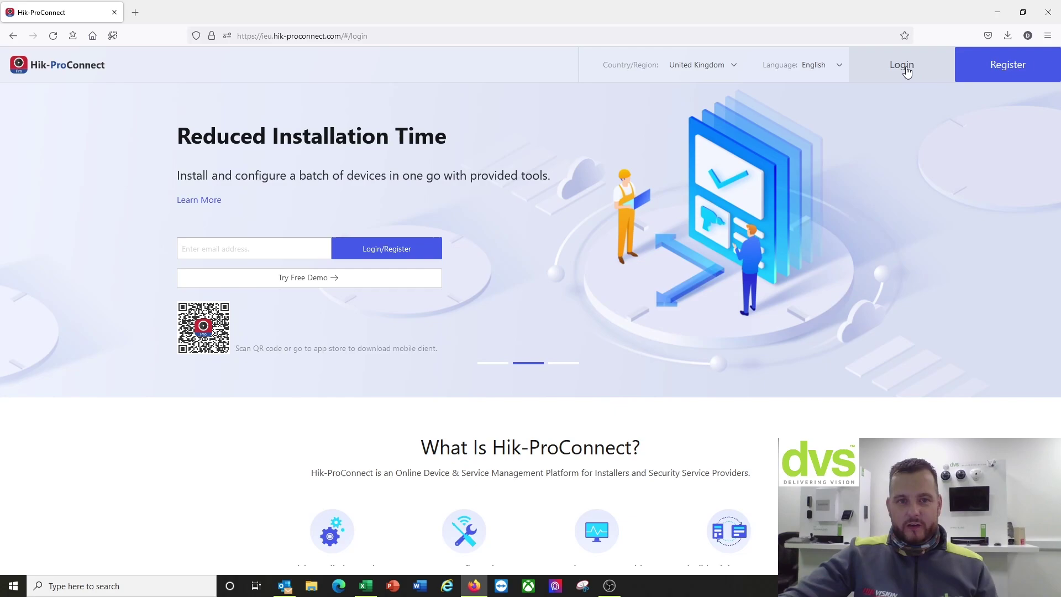
left_click(906, 71)
left_click(575, 381)
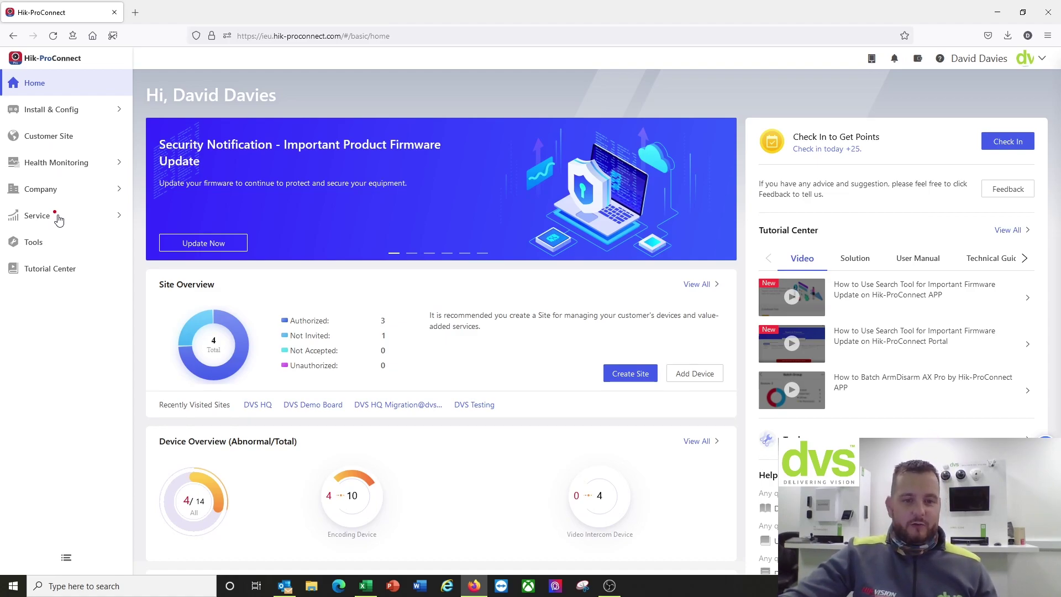
Step: Browse the Remote Batch Config, Batch Arm/Disarm and On-Site Batch Firmware Update pages
left_click(56, 112)
left_click(83, 167)
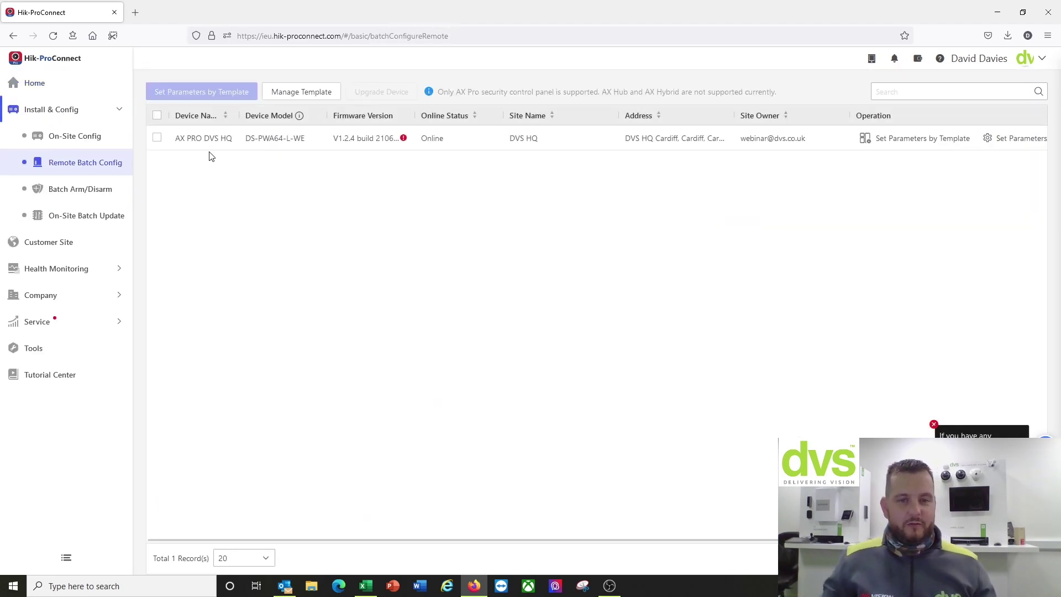
left_click(93, 195)
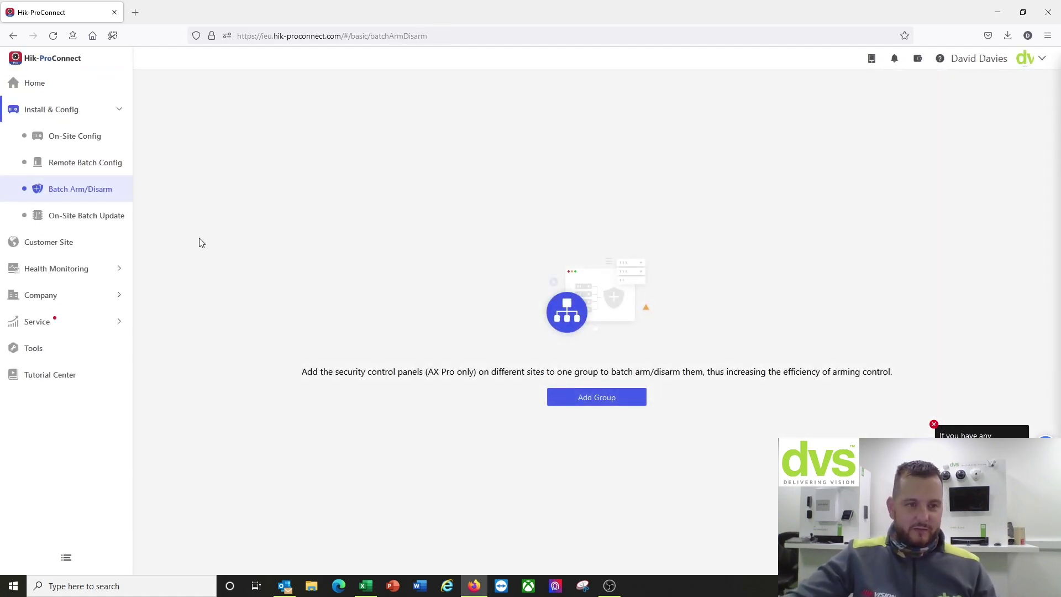
left_click(116, 216)
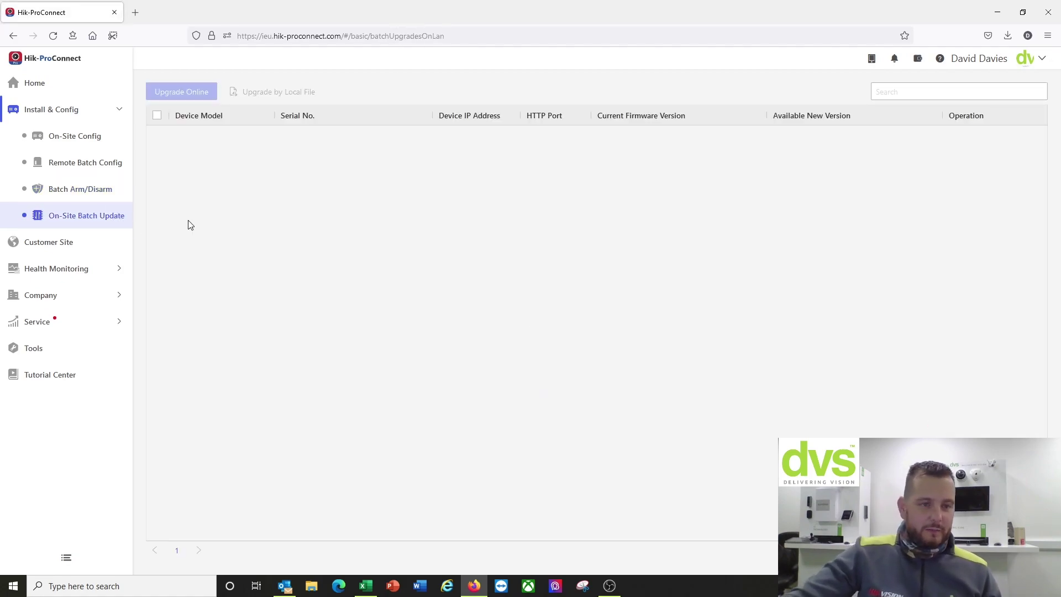
Step: Browse the Health Monitoring pages: device health status, exception center and scheduled health report
left_click(45, 270)
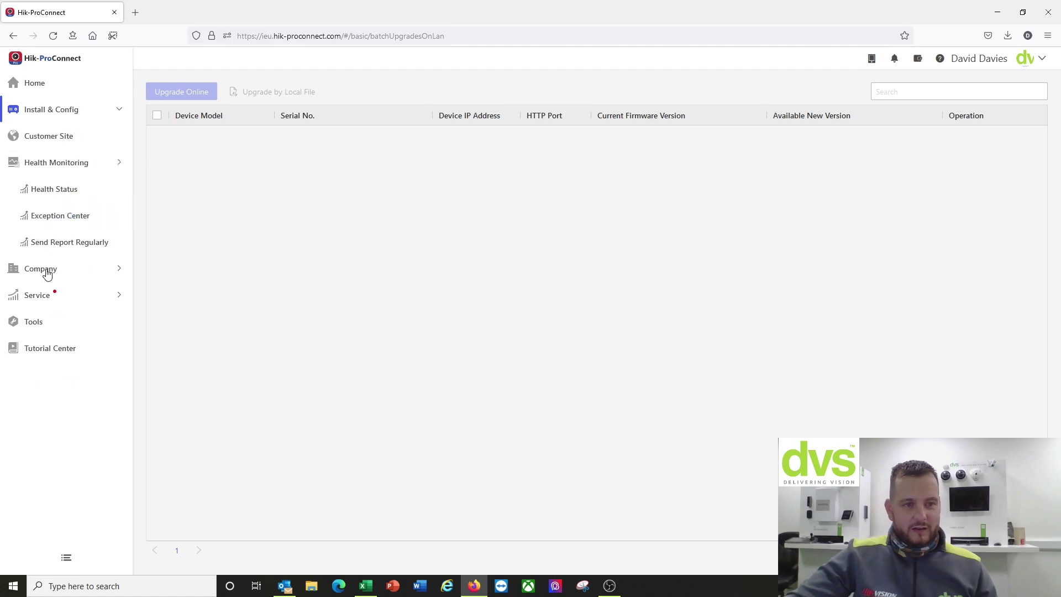
left_click(62, 198)
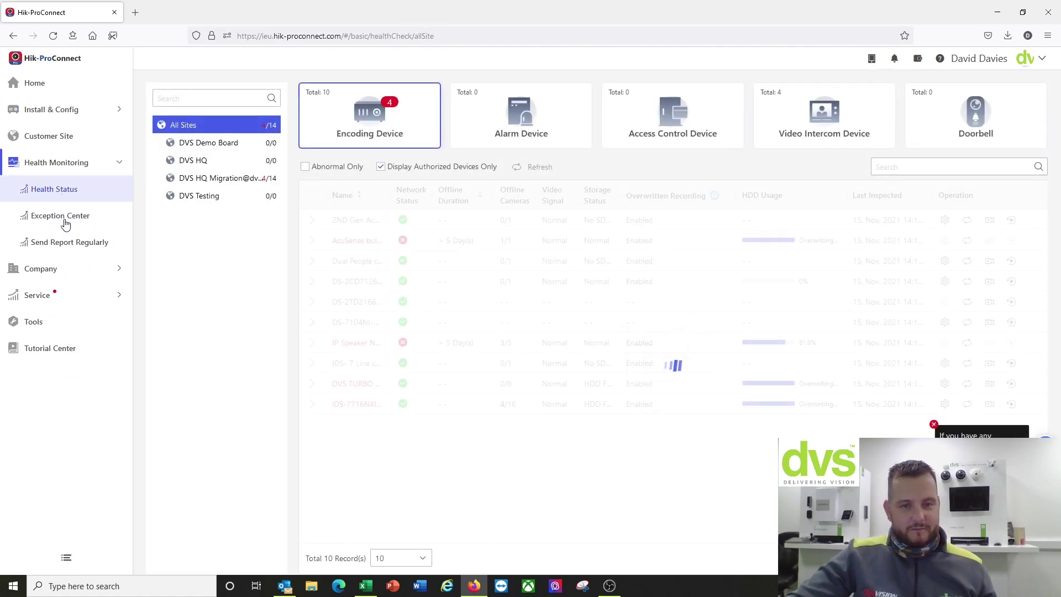
left_click(65, 221)
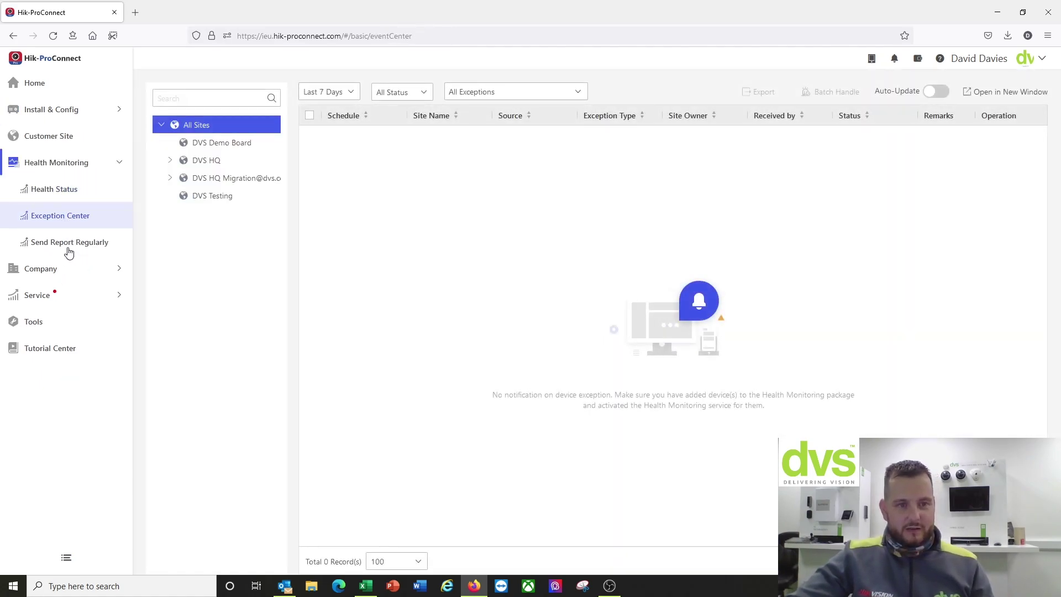
left_click(69, 249)
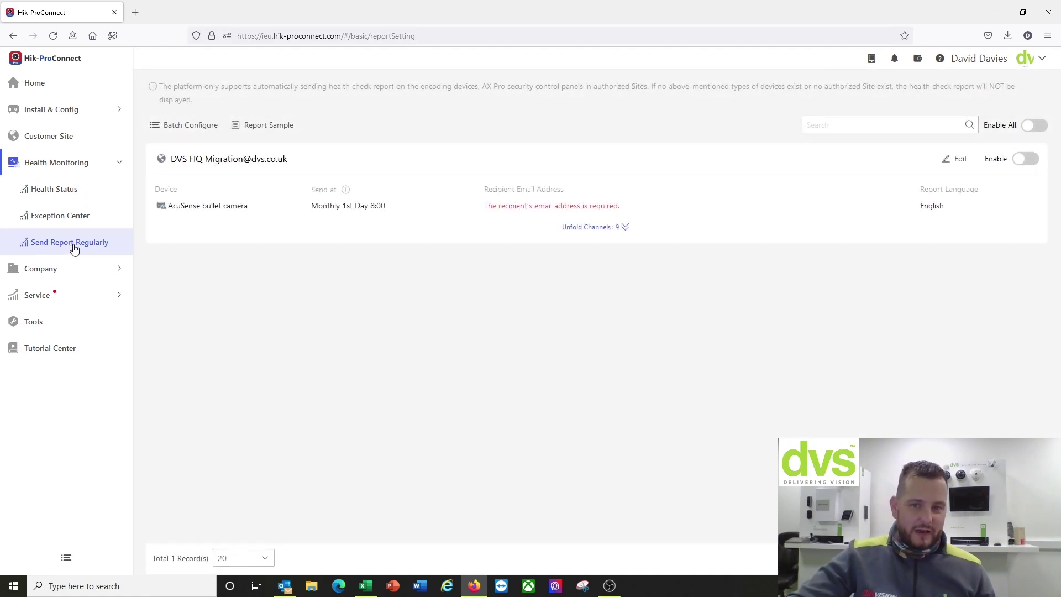
Step: Browse Company Info, Co-Branding, Employee, Role and Permission, Operation Log, My Service, then Service Market
left_click(77, 275)
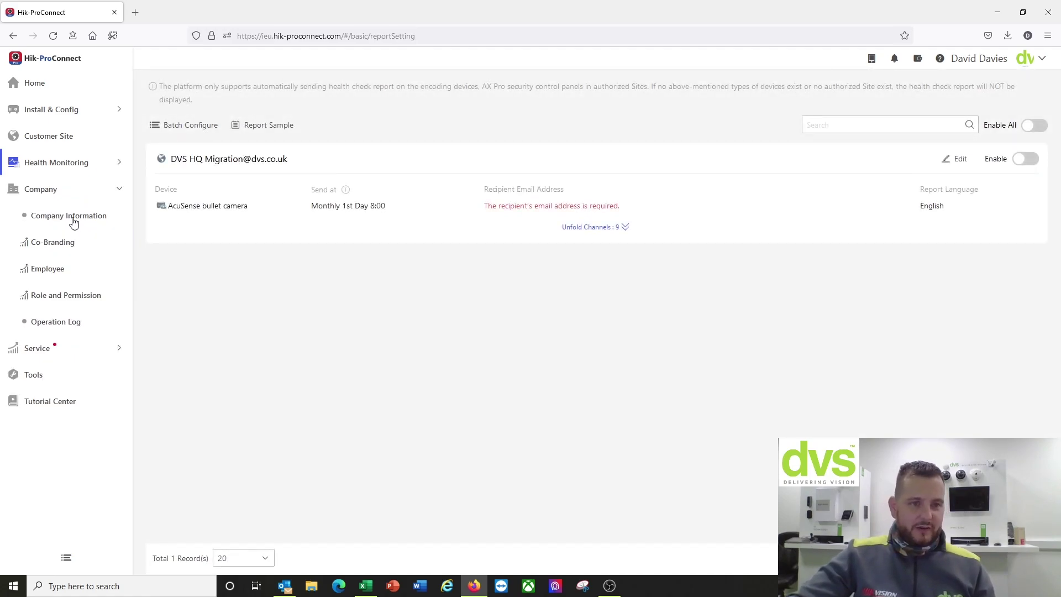
left_click(74, 221)
left_click(78, 248)
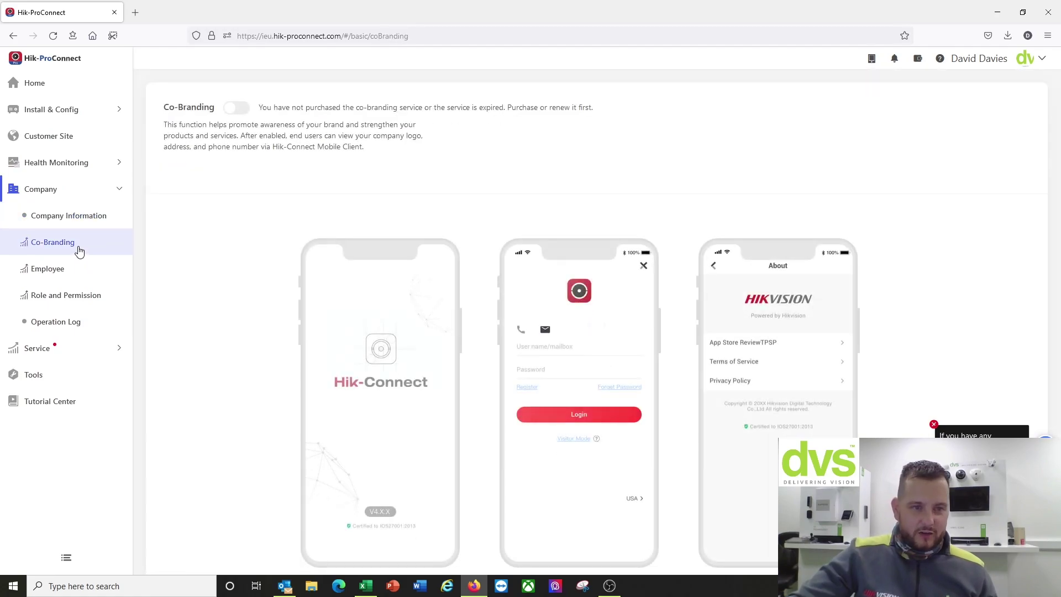
left_click(78, 272)
left_click(86, 297)
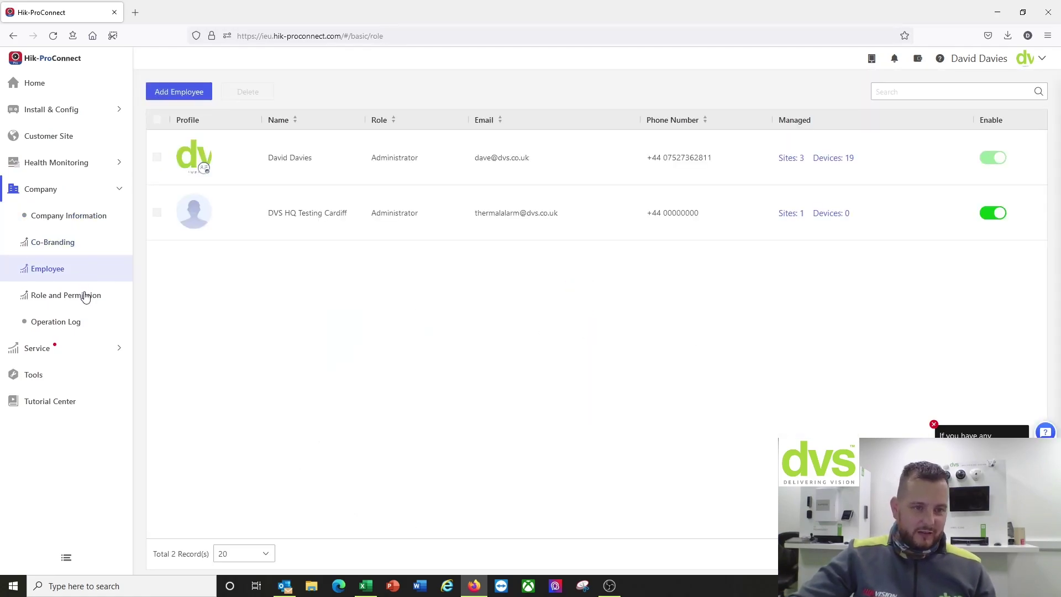
left_click(78, 323)
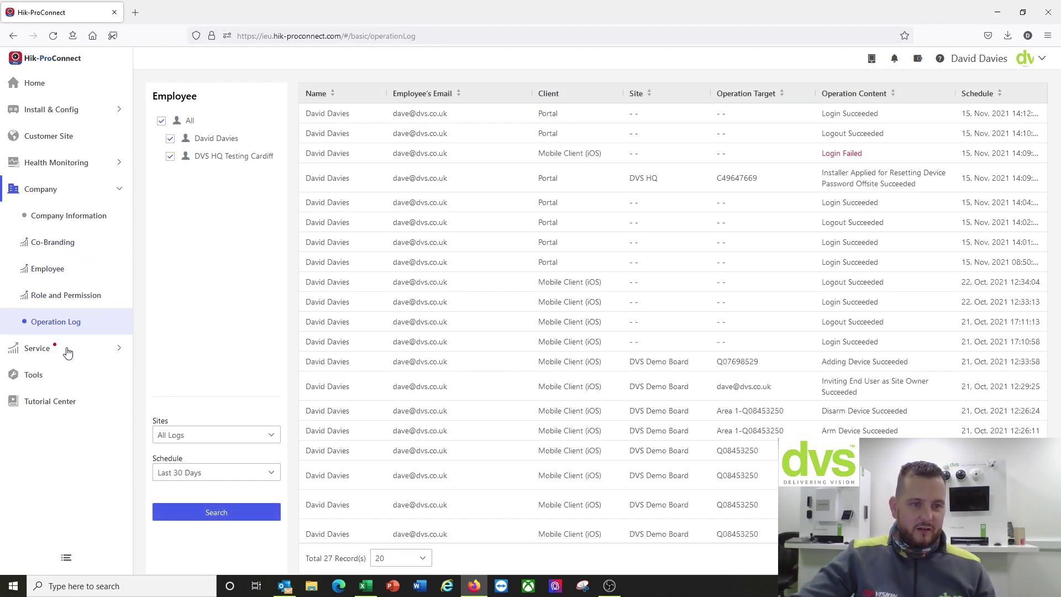
left_click(68, 350)
left_click(69, 275)
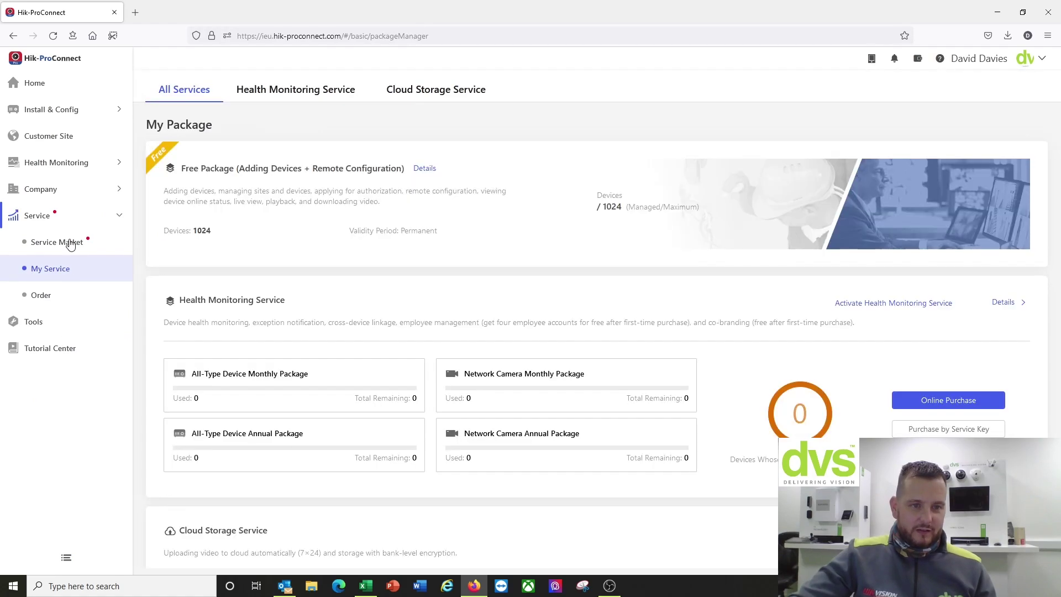
left_click(70, 243)
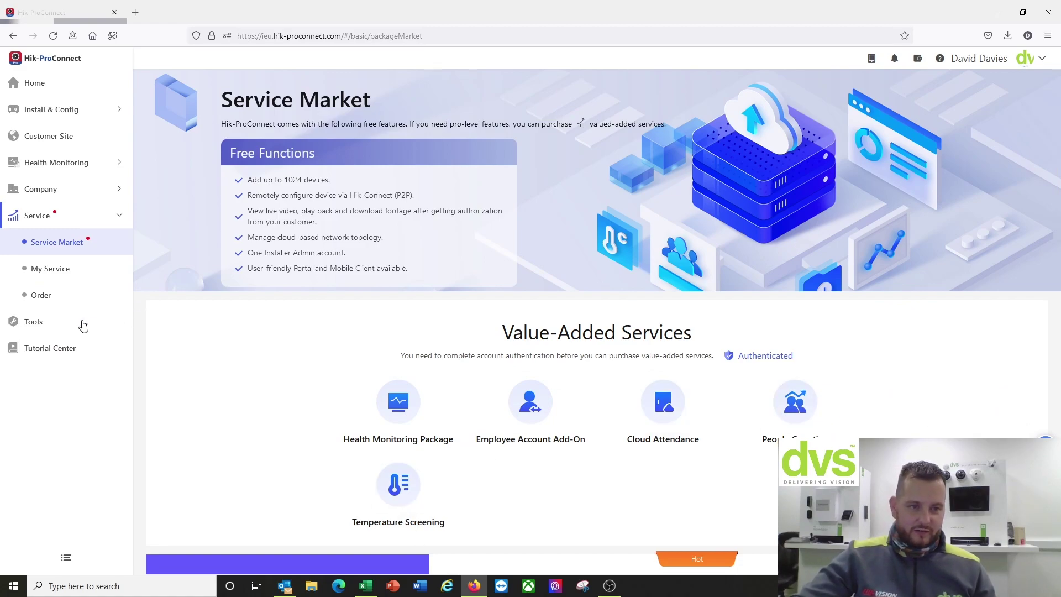
Step: In On-Site Config, sort by Device IP Address, widen Device Serial No., and cancel an admin reset
left_click(65, 113)
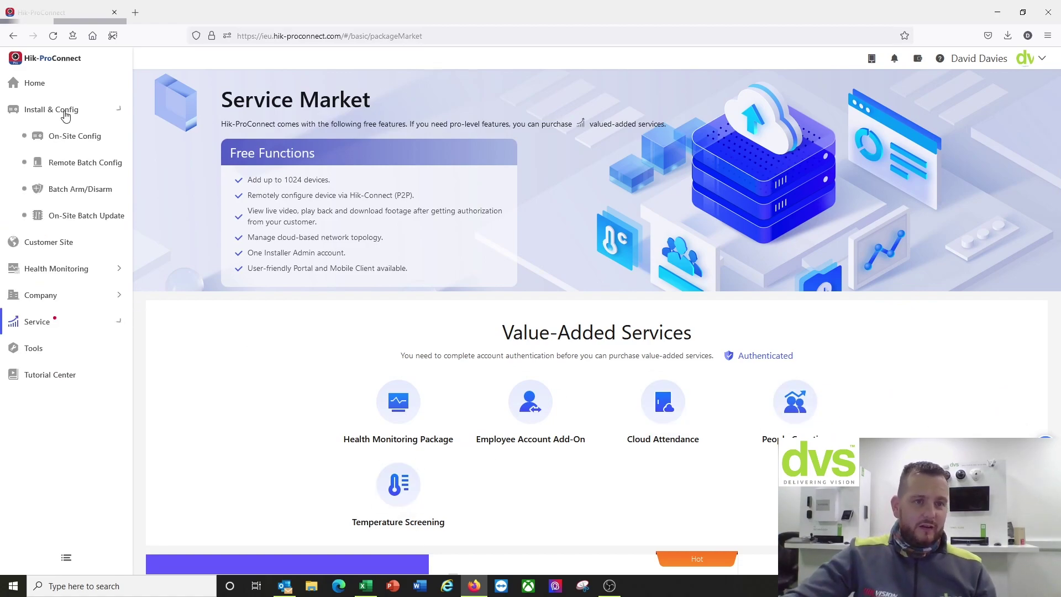
left_click(69, 142)
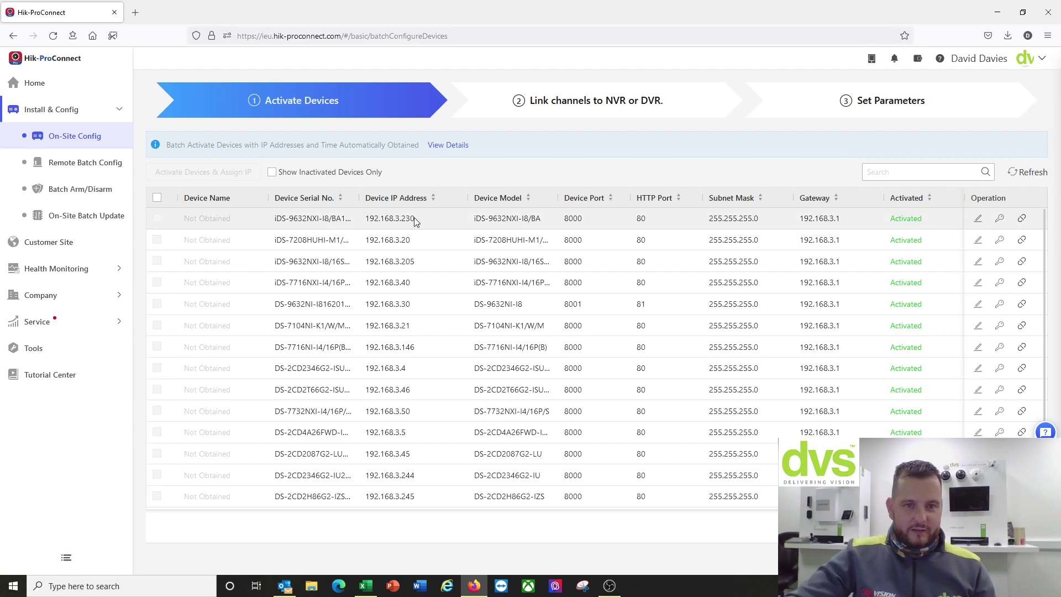
double_click(362, 198)
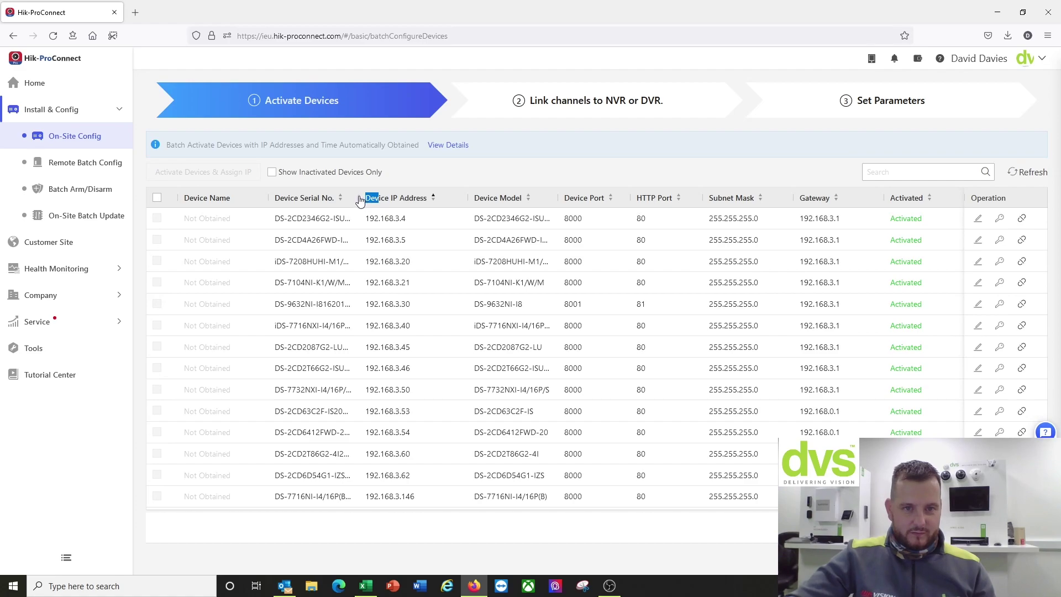
left_click_drag(357, 199, 372, 201)
left_click_drag(445, 208, 445, 209)
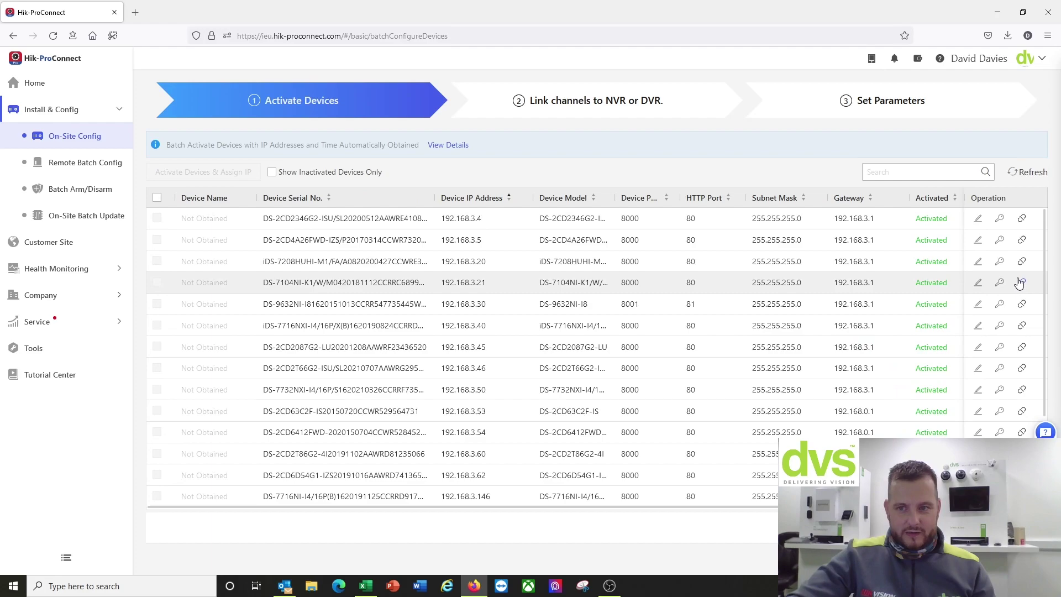
left_click(1000, 262)
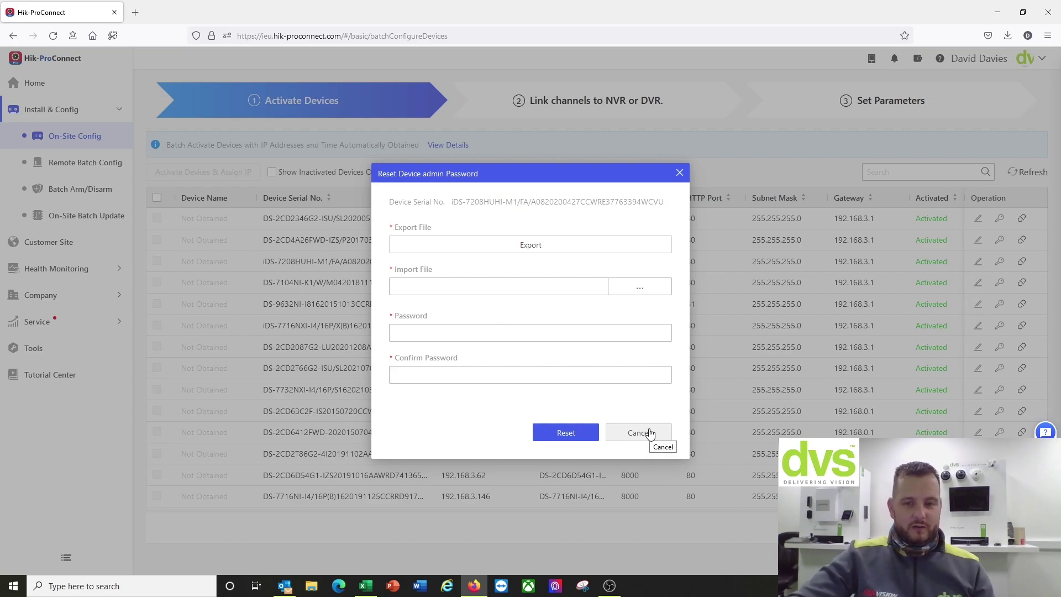
left_click(650, 433)
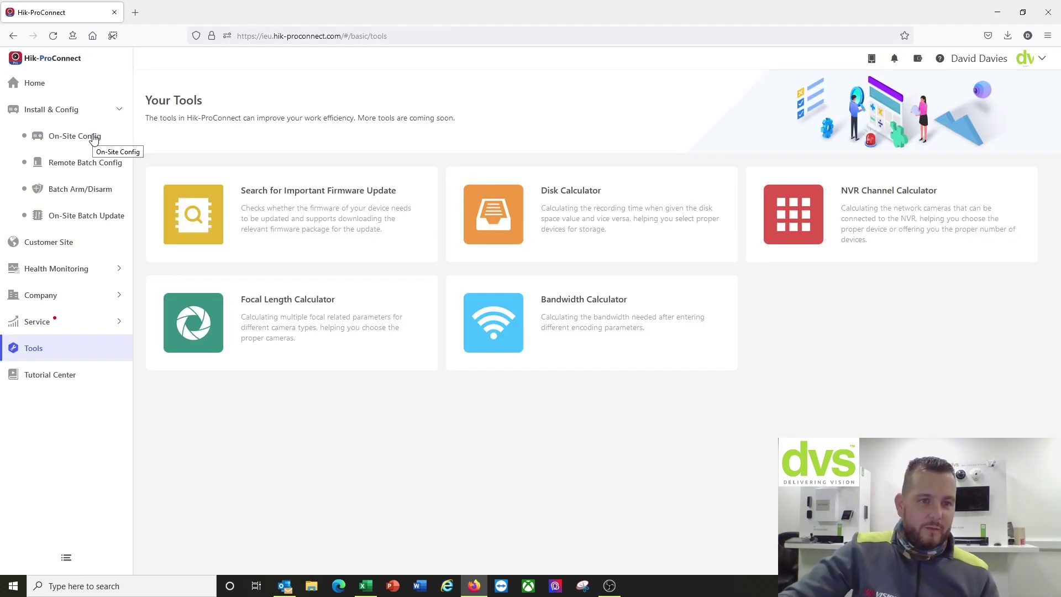
Step: Open the DVS HQ customer site and show more actions for the iDS-9632NXI-I8-16S(B) recorder
left_click(67, 243)
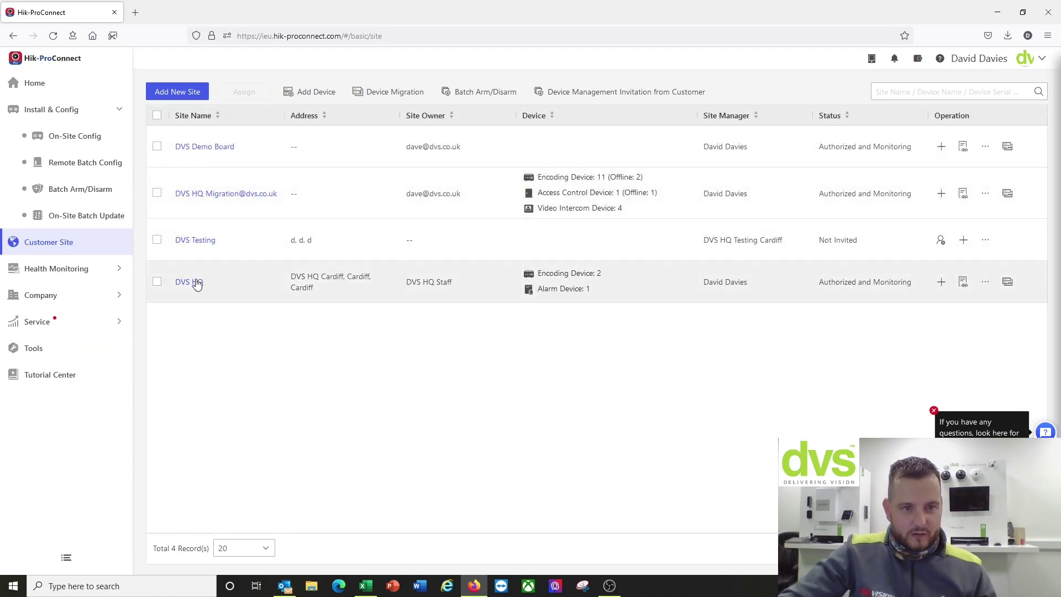
left_click(189, 282)
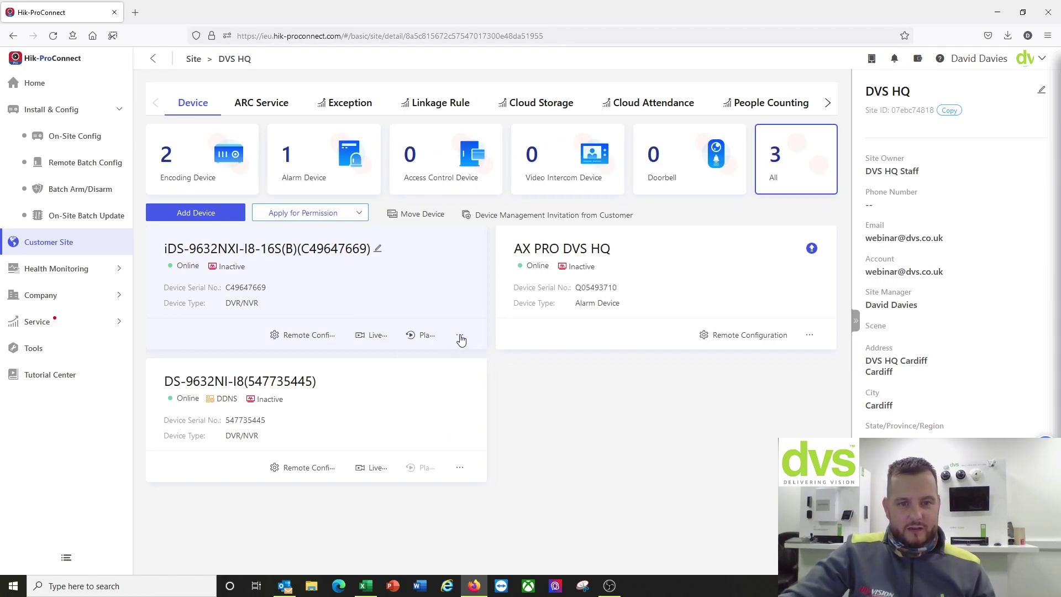
left_click(460, 336)
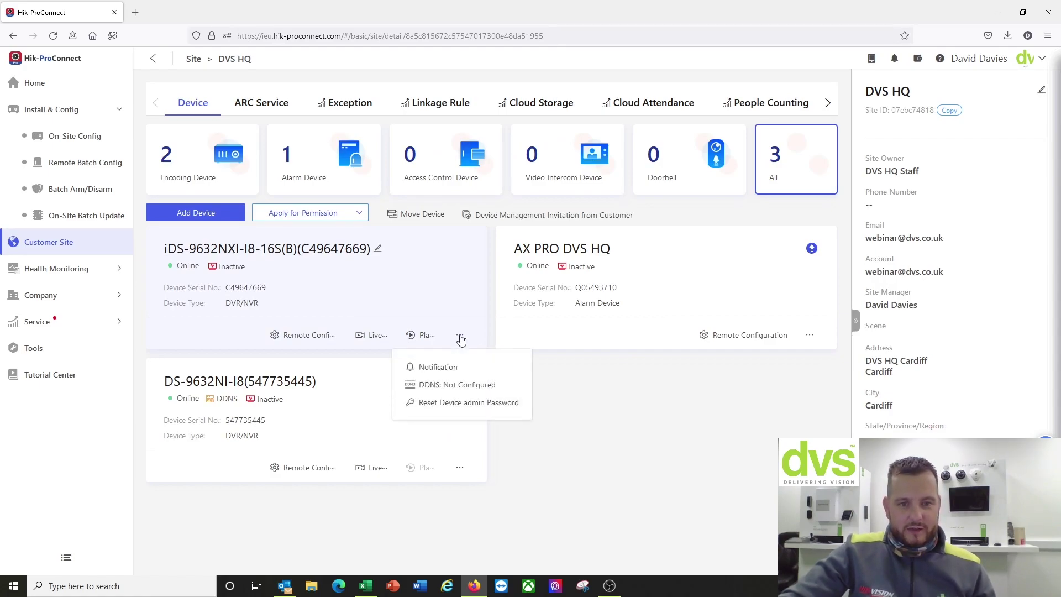
Step: Choose Reset Device admin Password for the iDS-9632NXI recorder and select Reset Password Offsite
left_click(440, 403)
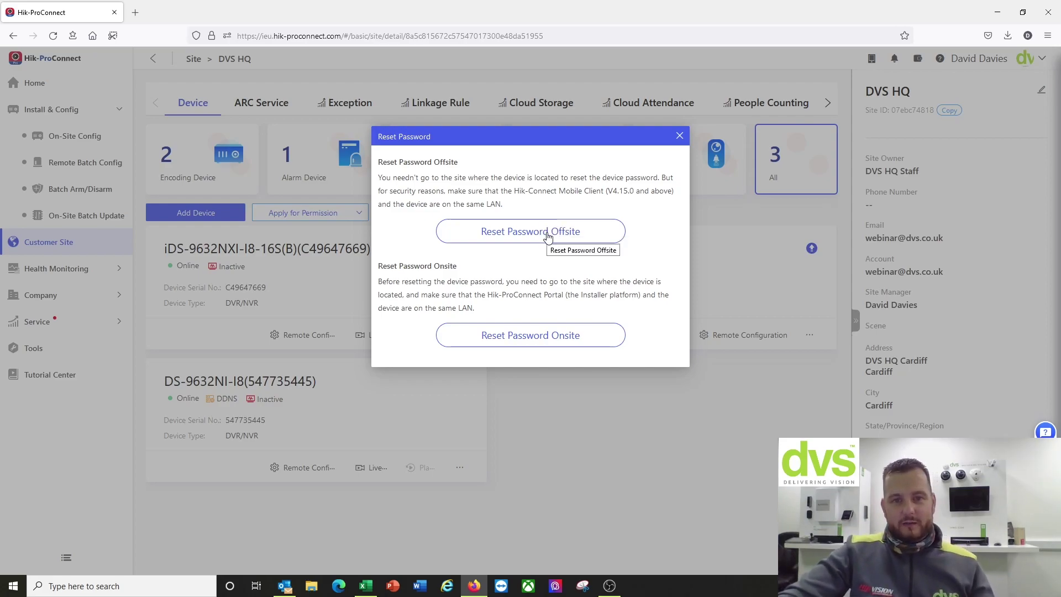
left_click(547, 235)
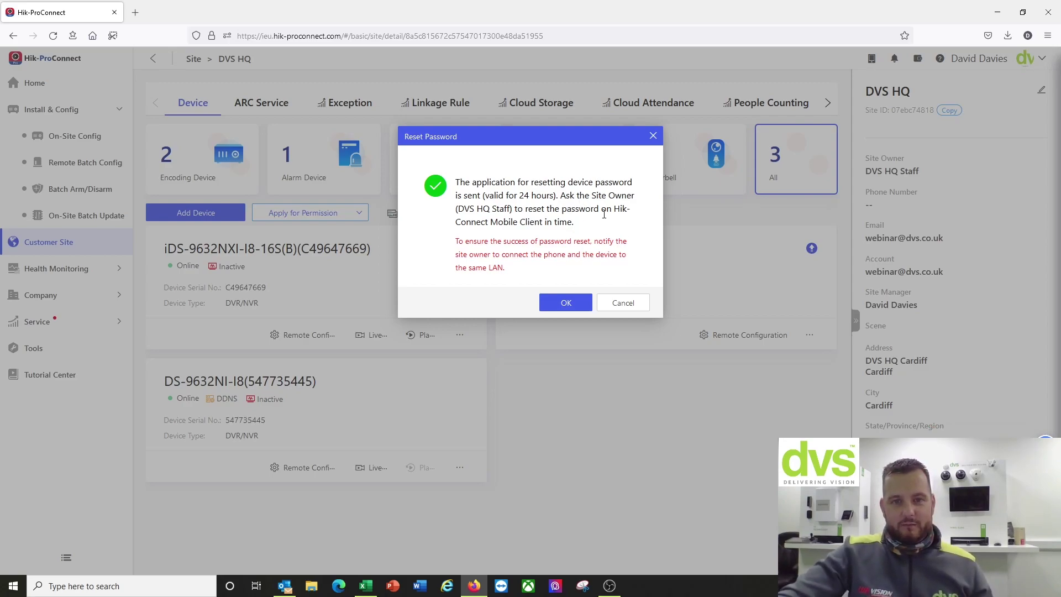
Step: Acknowledge the offsite password reset request confirmation with OK
left_click(566, 305)
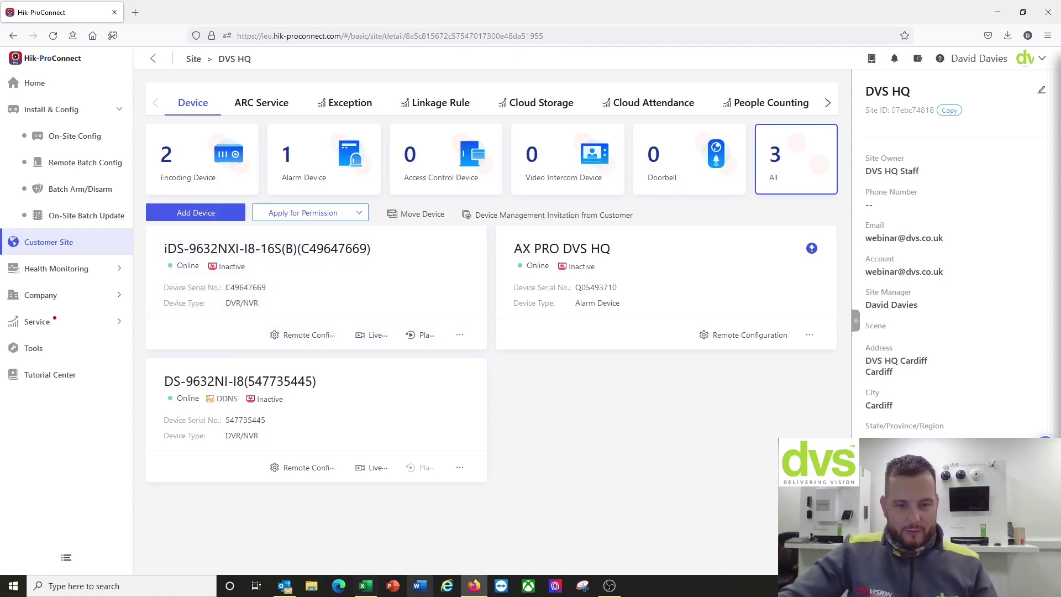
Step: In a new tab, load the NVR login page at 192.168.3.205
left_click(136, 12)
left_click(236, 36)
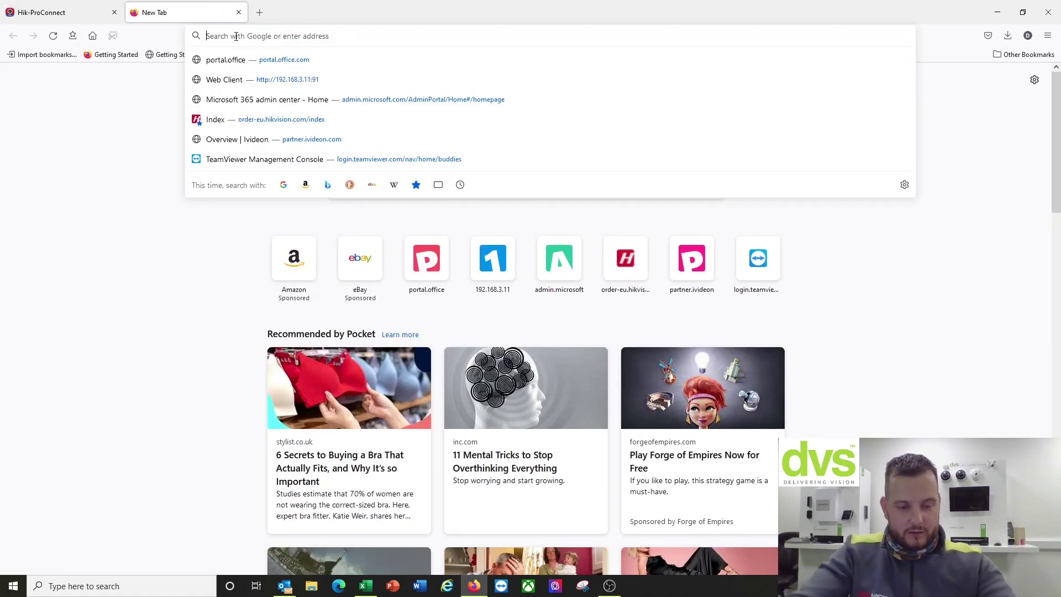
type("192.168.")
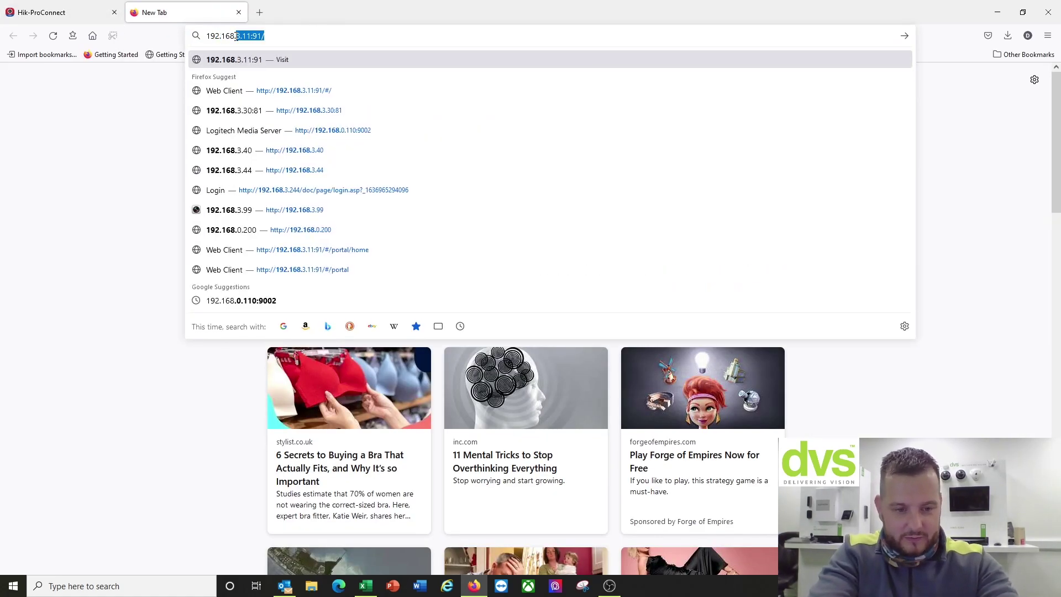
type("2.205")
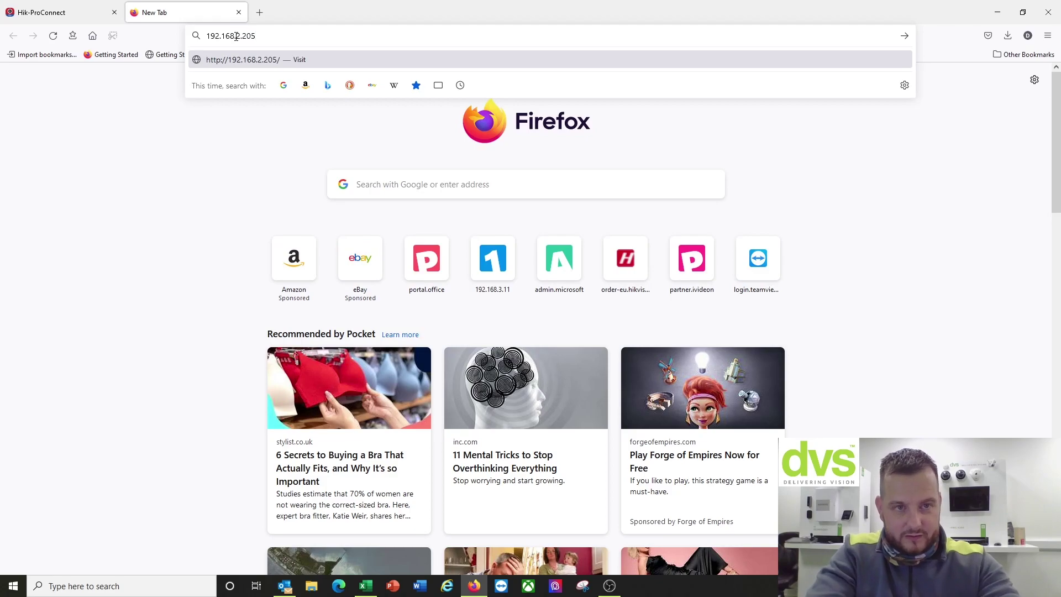
key("BackSpace")
key("BackSpace")
key("BackSpace")
key("BackSpace")
key("BackSpace")
type("3")
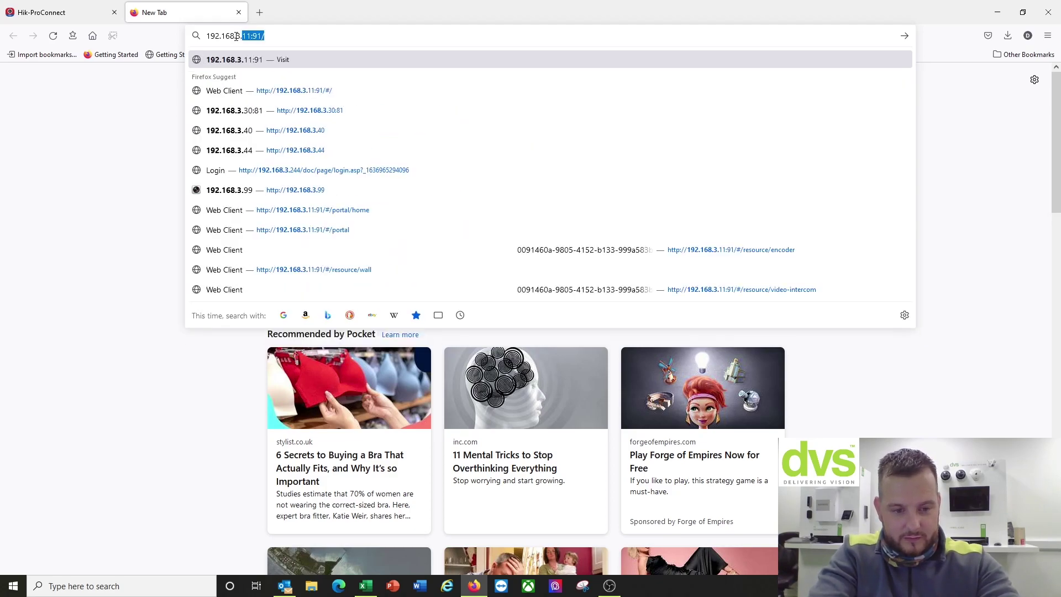
type(".205")
key("Return")
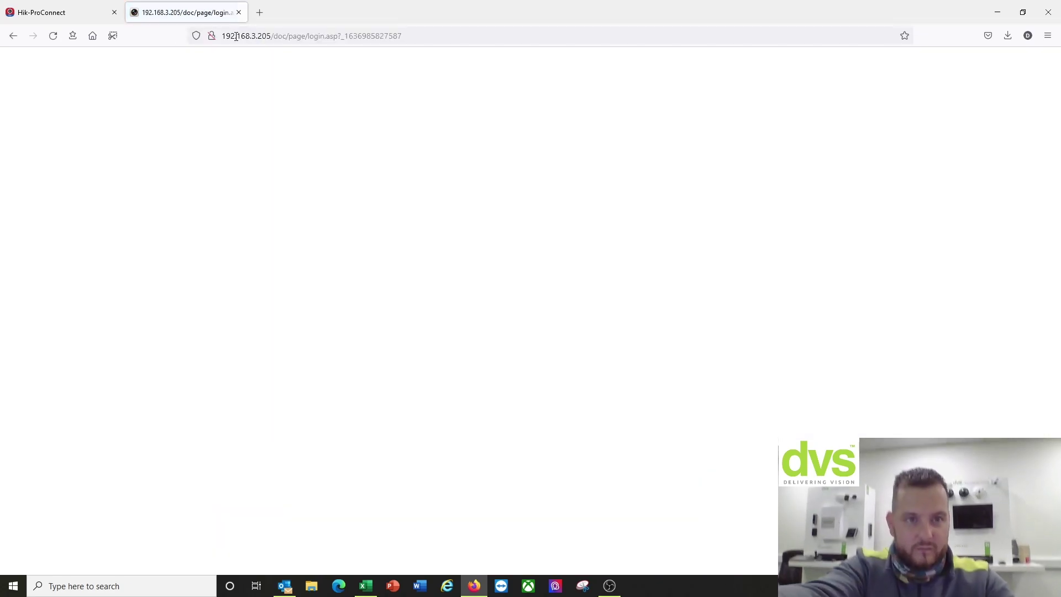
Step: Try logging in as admin with the old saved password
type("ad")
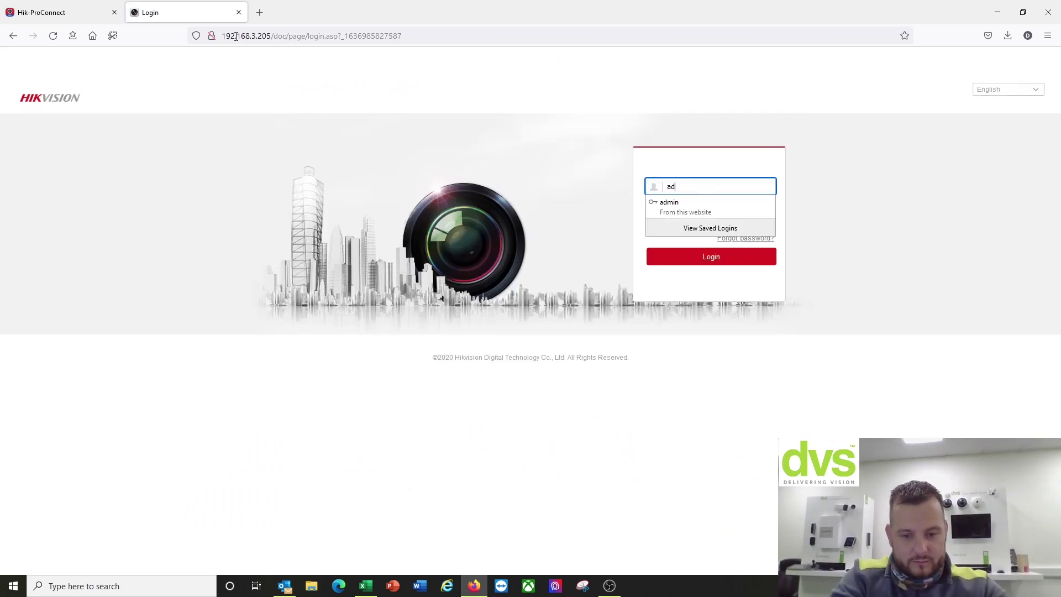
type("min")
key("Tab")
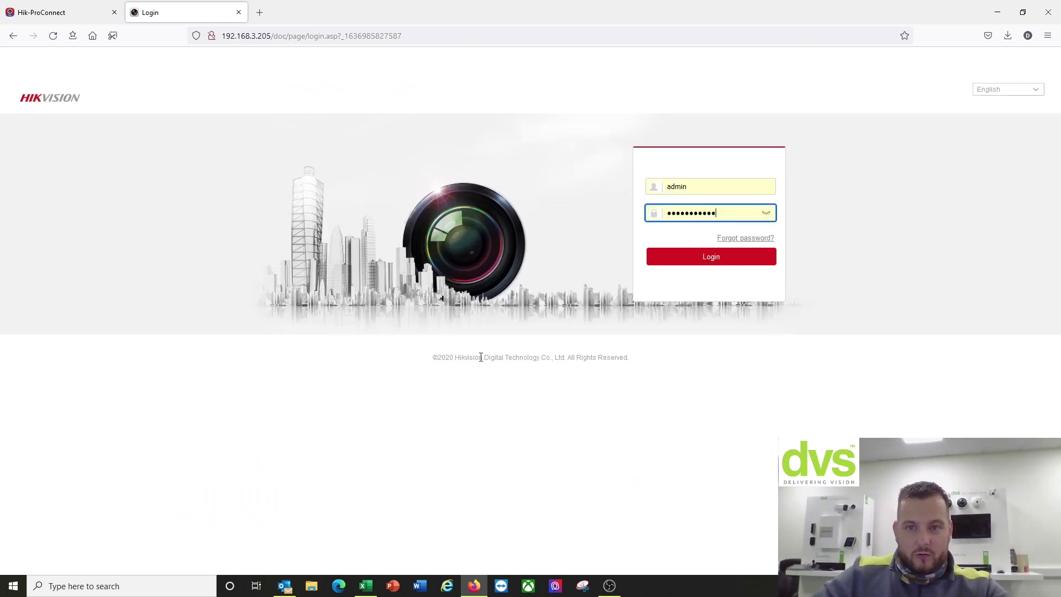
left_click(671, 256)
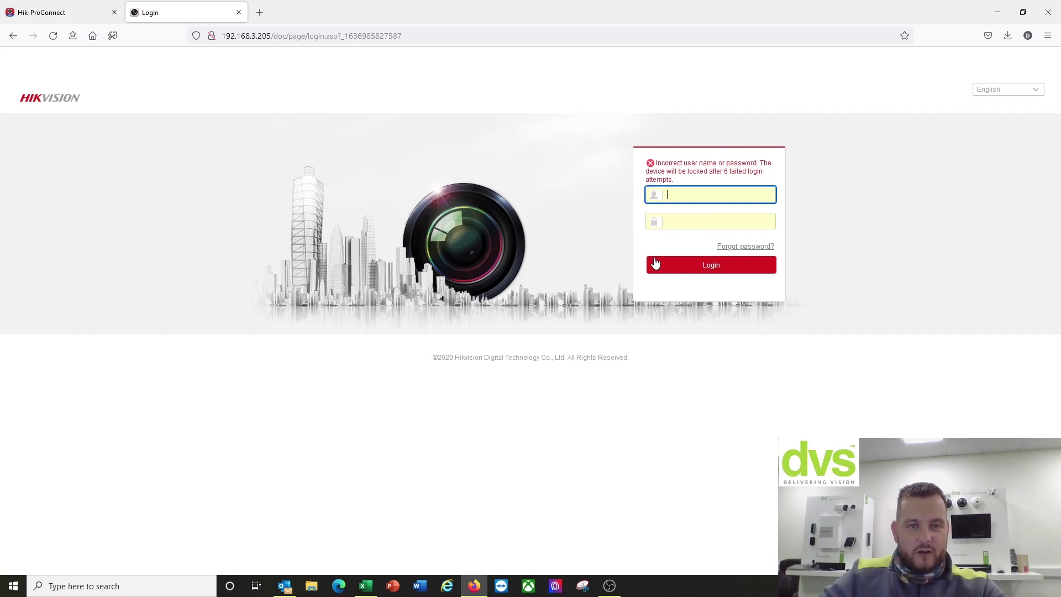
Step: Enter admin, replace the saved password with the new one, and log in
left_click(695, 198)
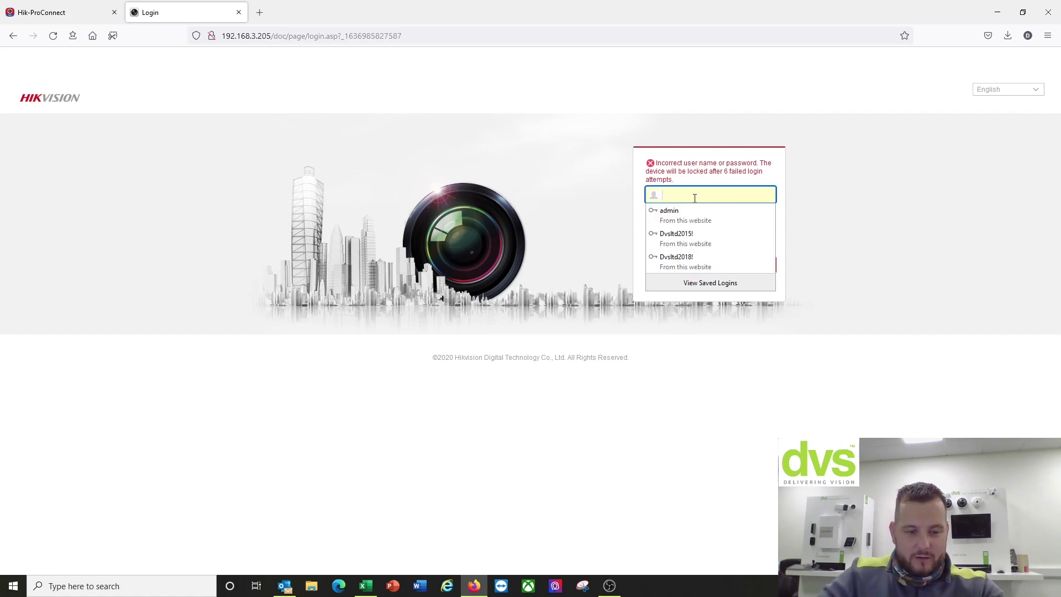
type("admin")
key("Tab")
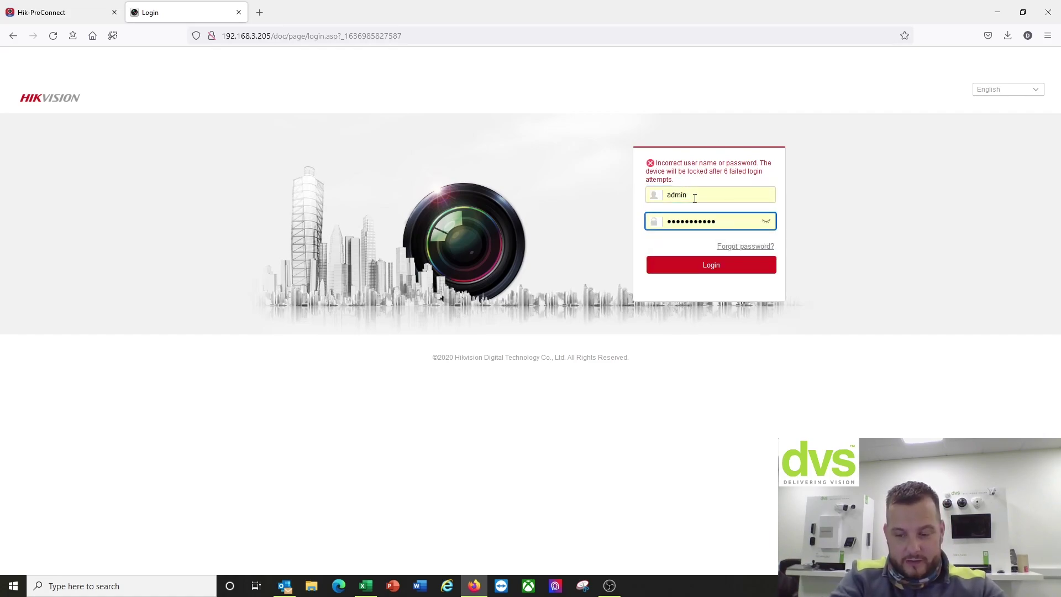
key("BackSpace")
key("BackSpace")
key("BackSpace")
key("BackSpace")
key("BackSpace")
key("BackSpace")
key("BackSpace")
key("BackSpace")
key("BackSpace")
key("BackSpace")
key("BackSpace")
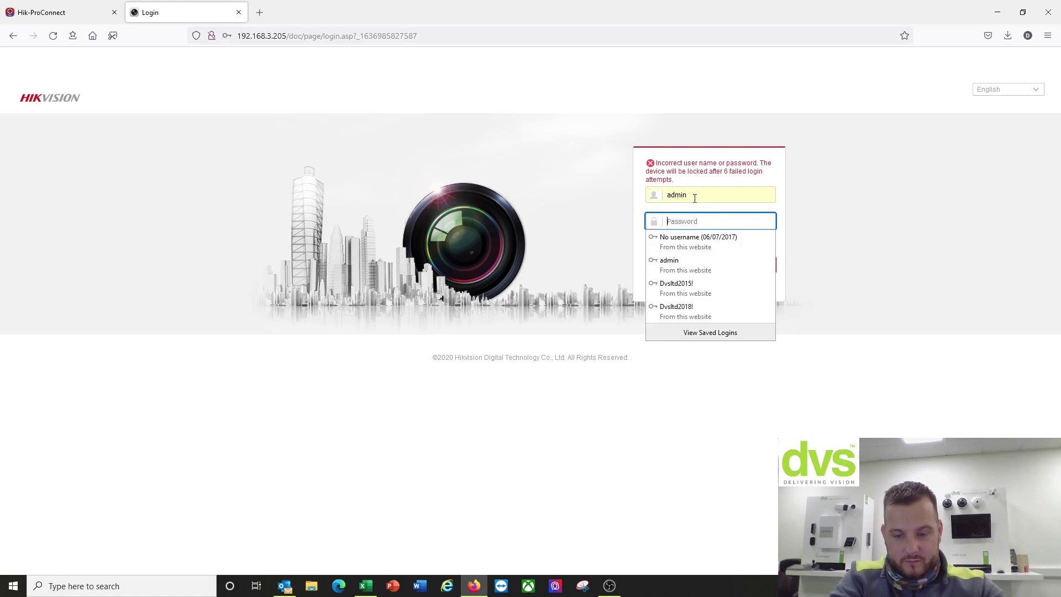
type("D")
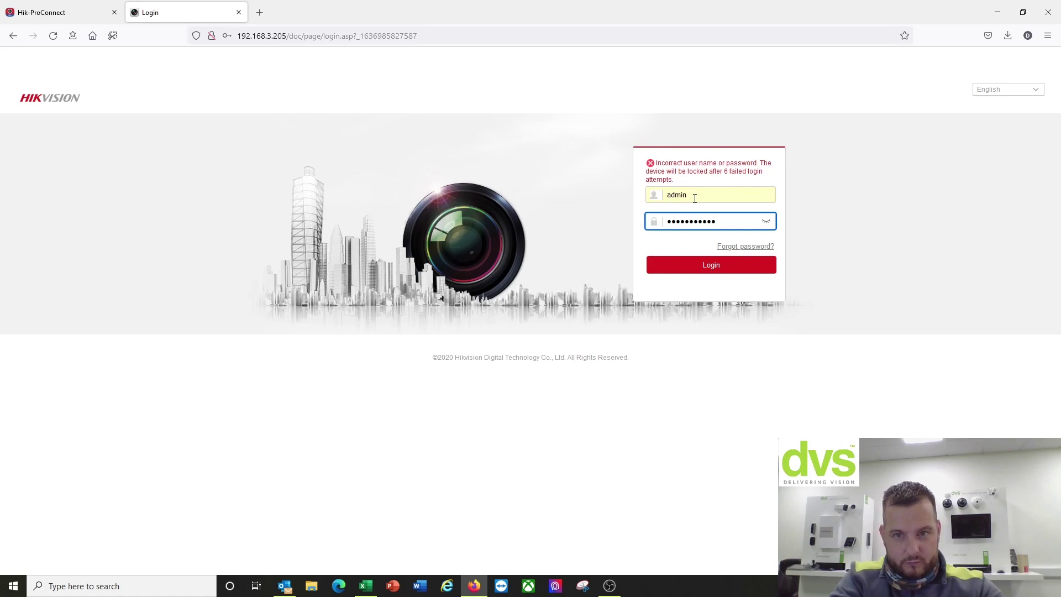
left_click(686, 266)
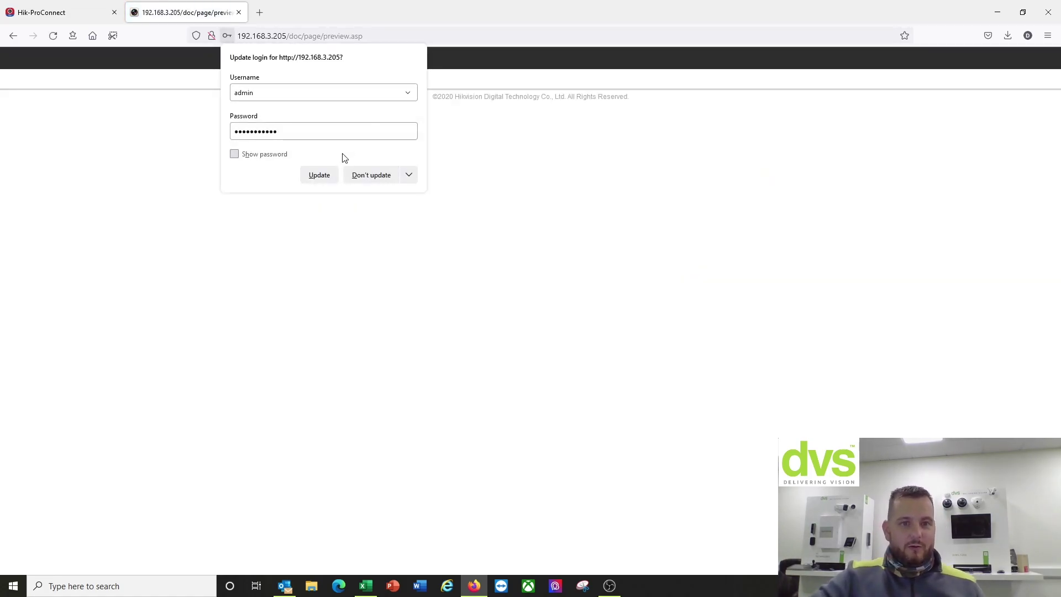
Step: Save the NVR's new password via Firefox's Update login prompt
left_click(319, 174)
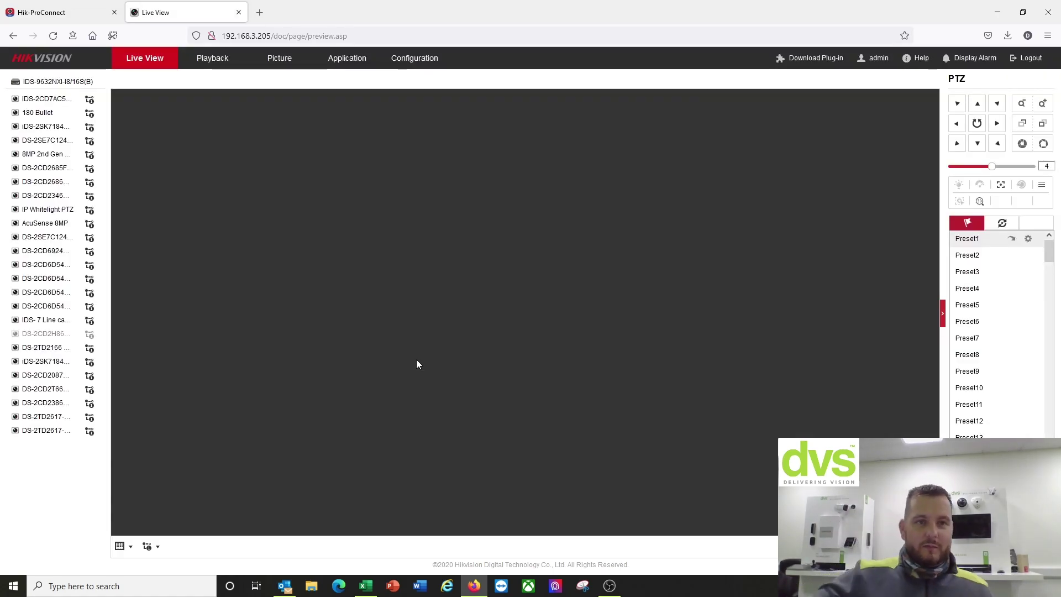
Step: Back in Hik-ProConnect, try Reset Password Onsite on the NVR and dismiss the not-on-same-LAN error
left_click(239, 13)
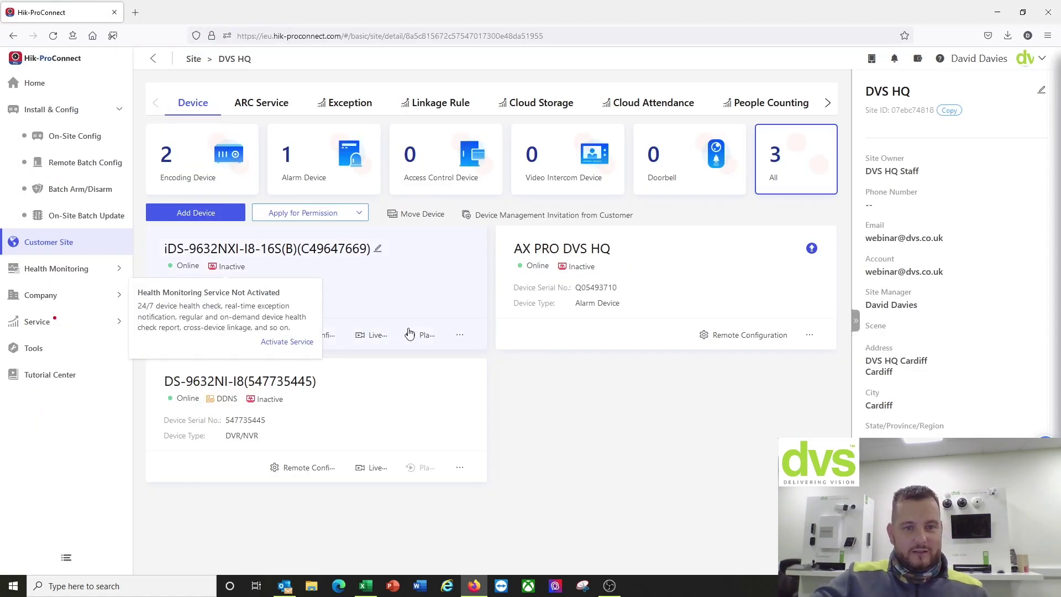
mouse_move(459, 335)
left_click(480, 404)
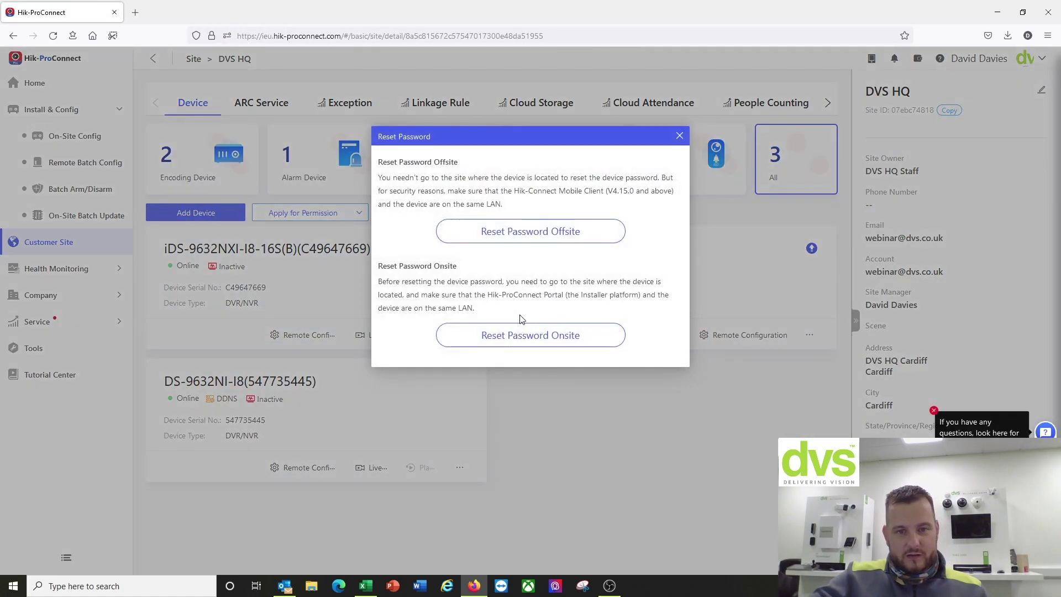
left_click(512, 336)
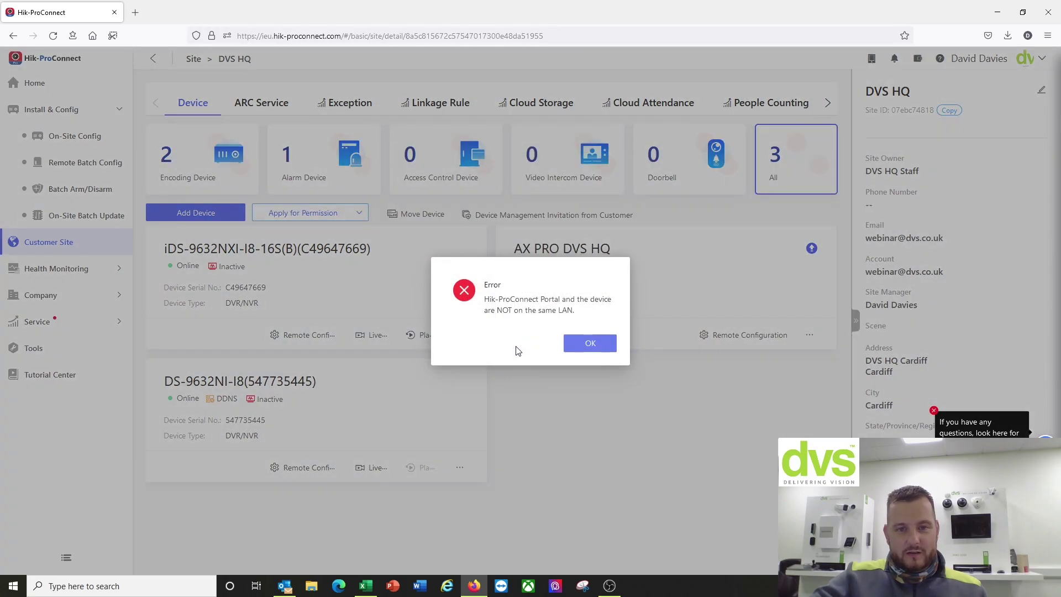
left_click(602, 347)
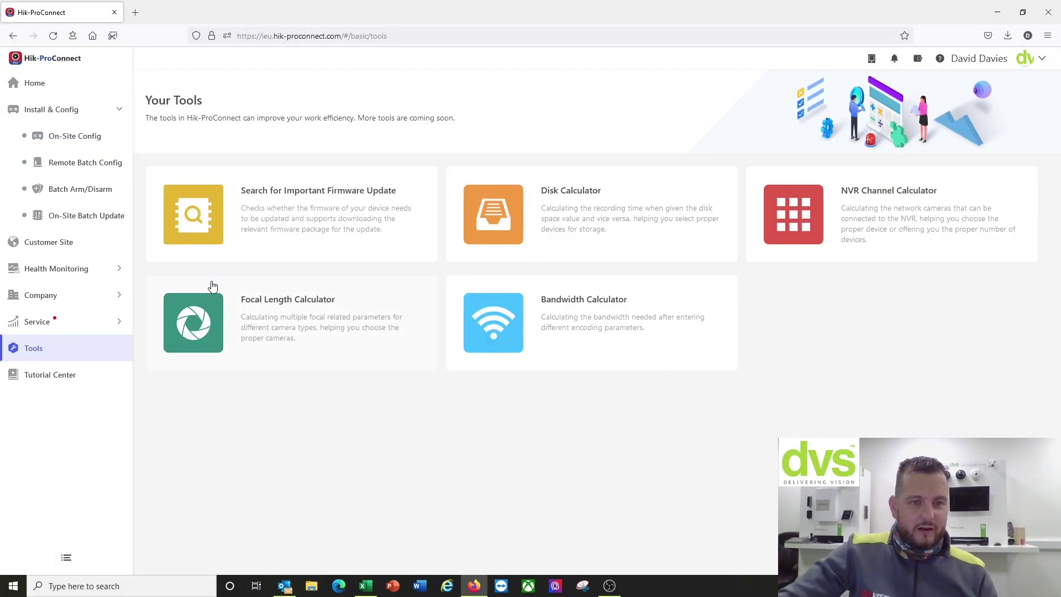
left_click(327, 207)
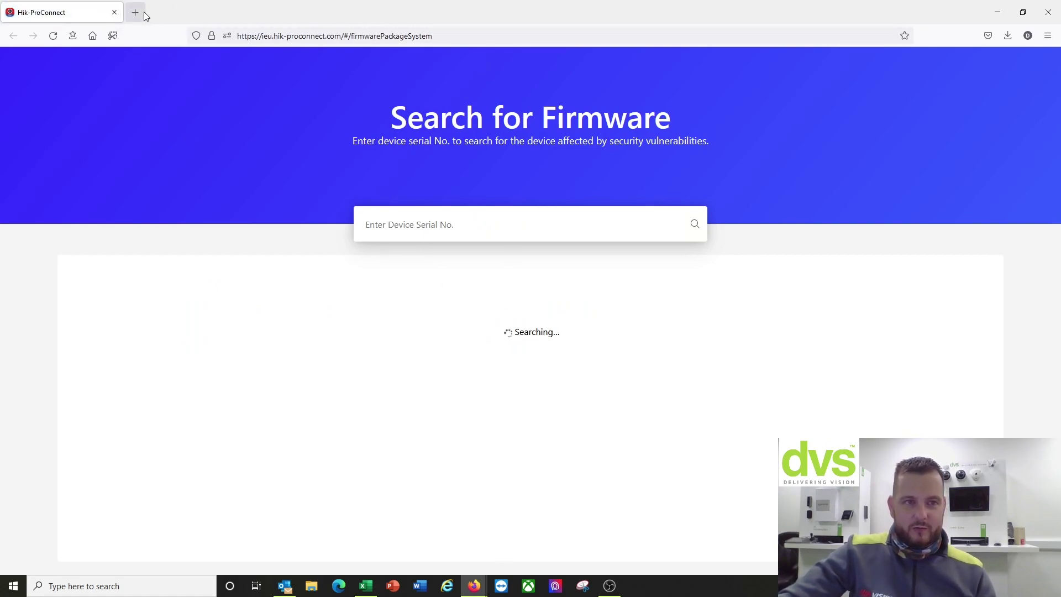
left_click(113, 12)
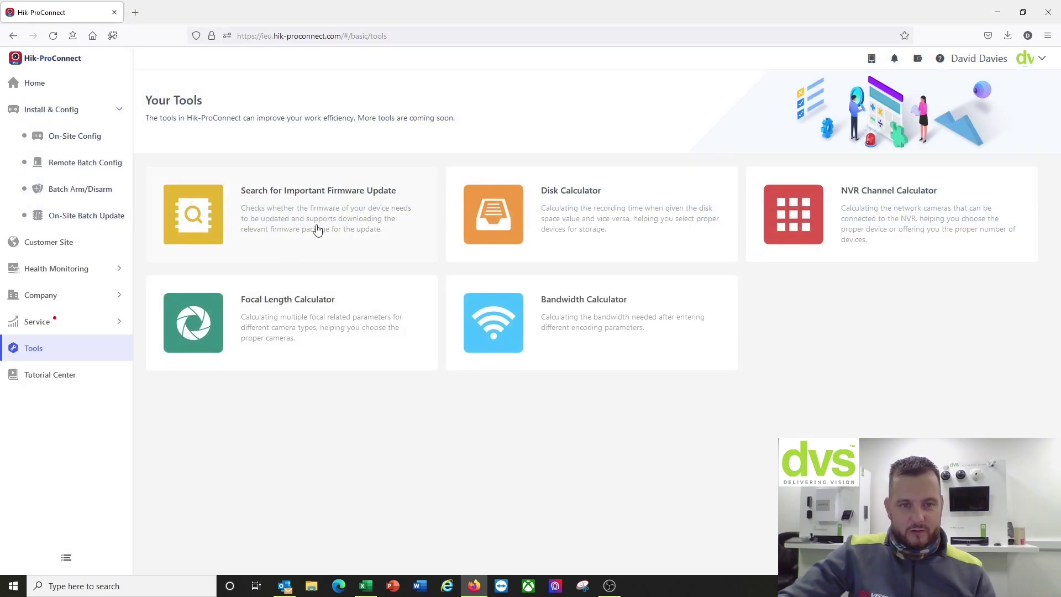
left_click(556, 207)
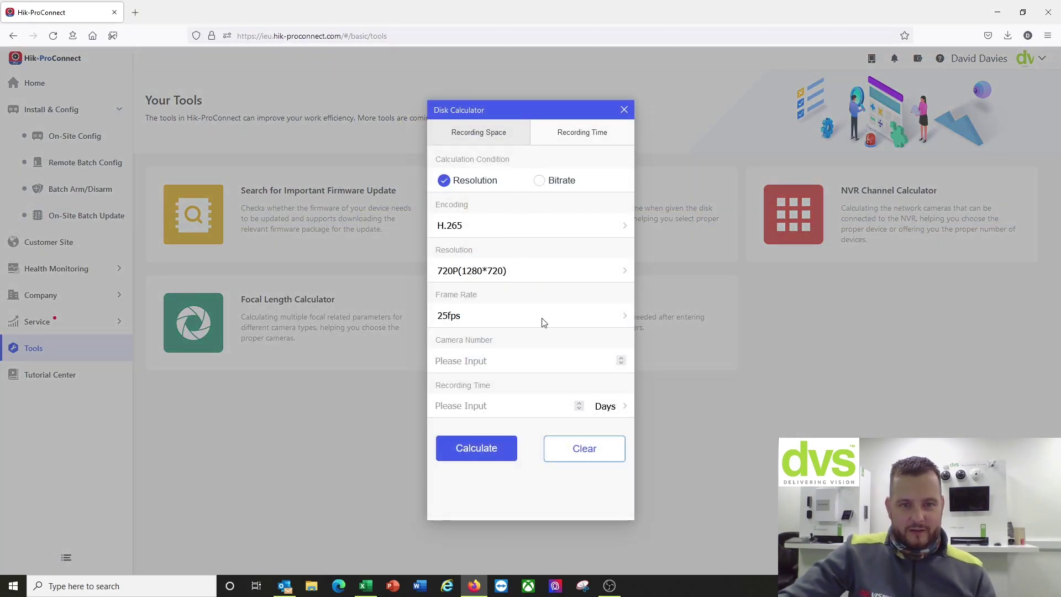
left_click(624, 109)
left_click(865, 223)
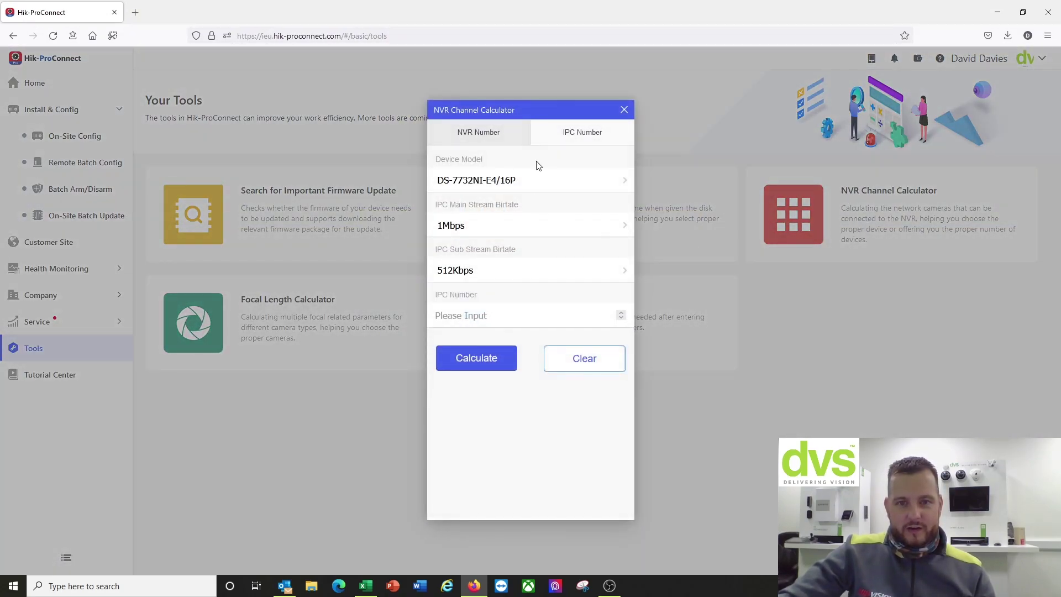
left_click(624, 105)
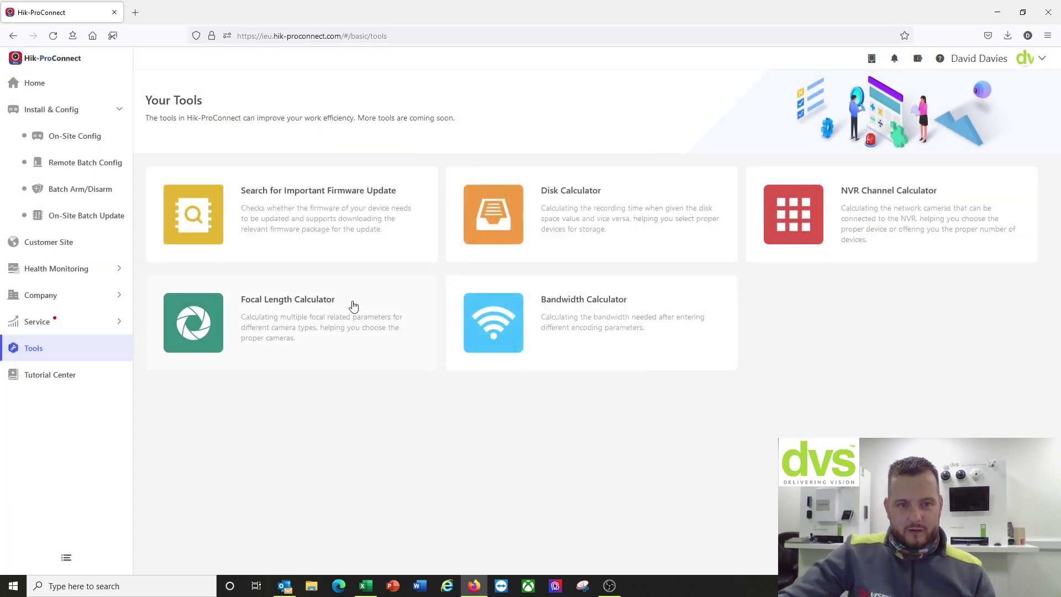
left_click(359, 313)
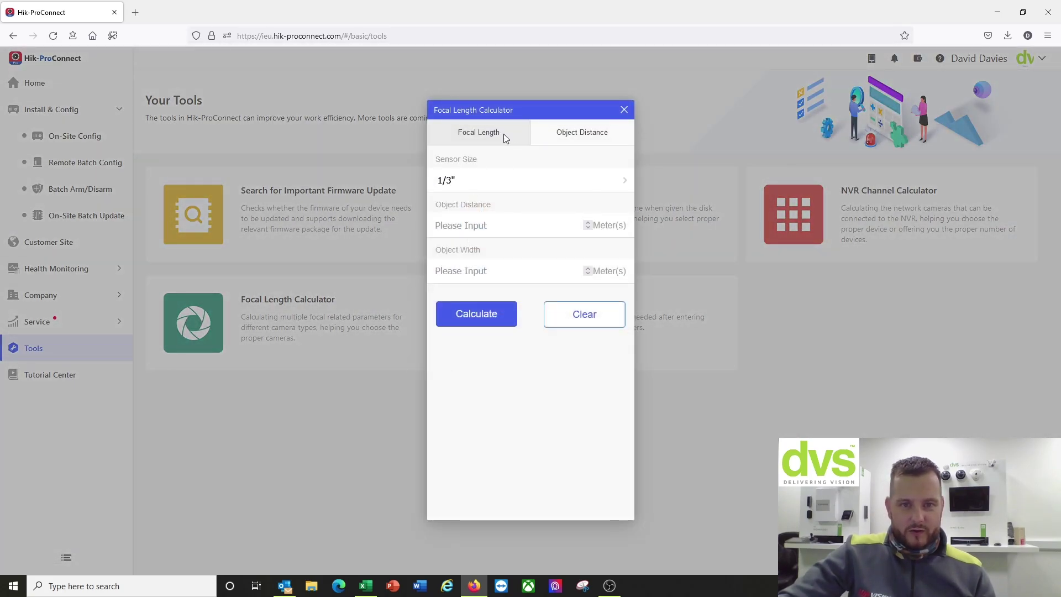
left_click(569, 134)
left_click(482, 136)
left_click(551, 139)
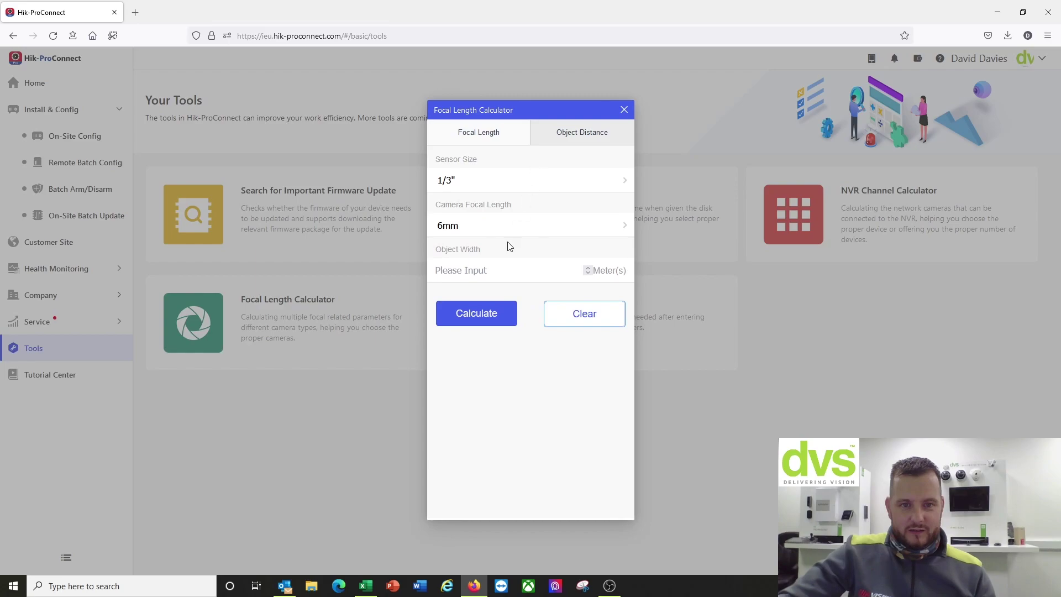
left_click(475, 133)
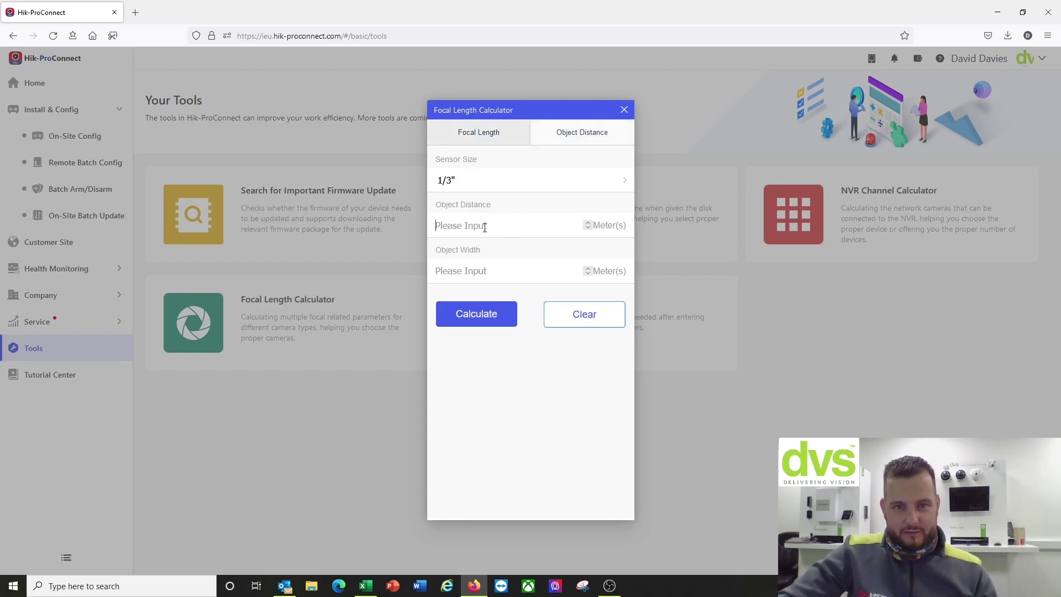
type("15")
left_click(484, 270)
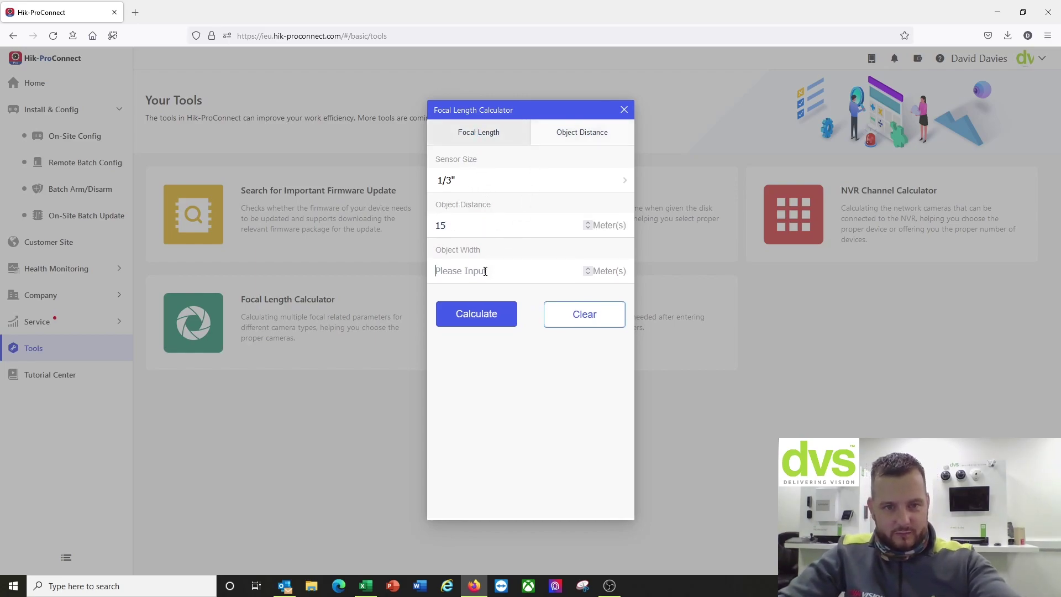
type("1")
left_click(461, 310)
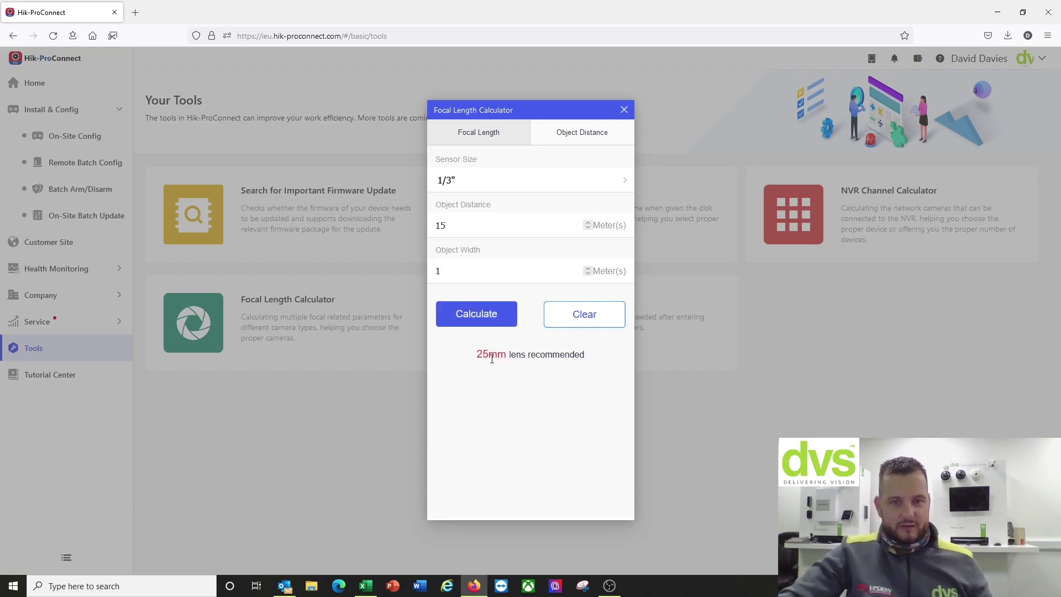
left_click(623, 110)
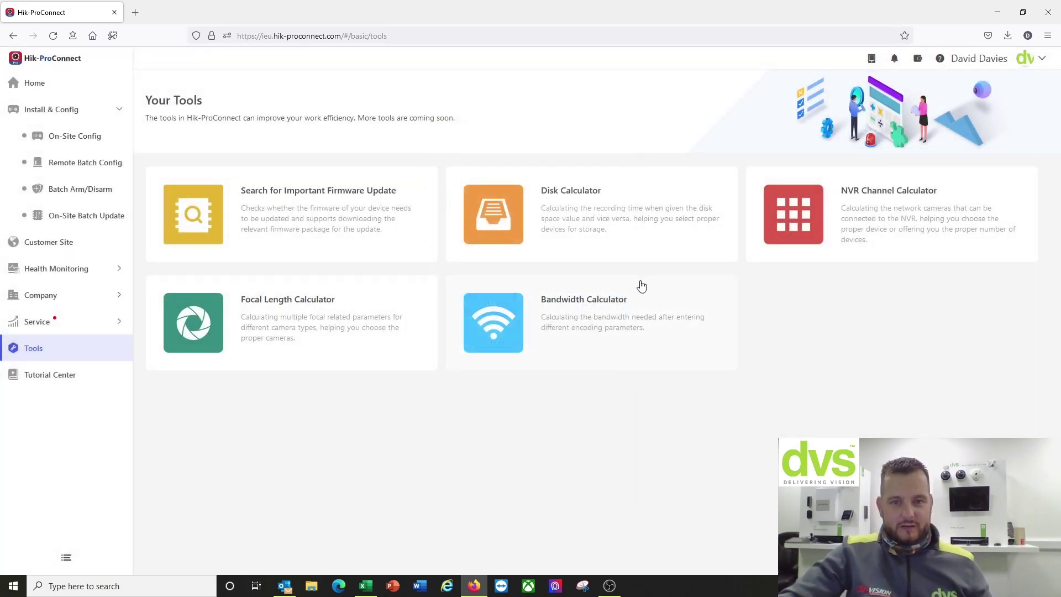
left_click(633, 292)
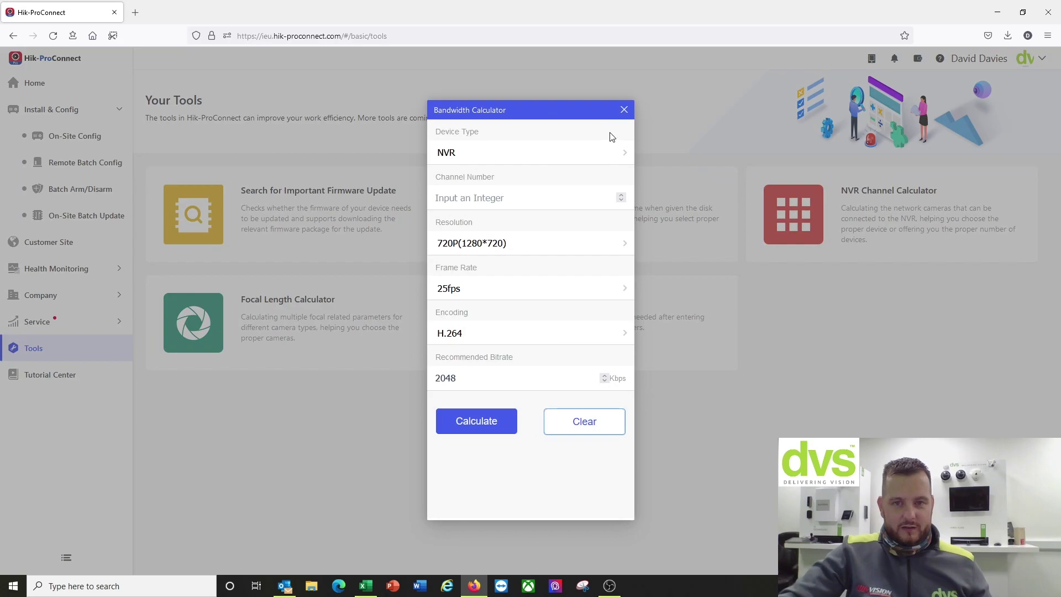
left_click(623, 109)
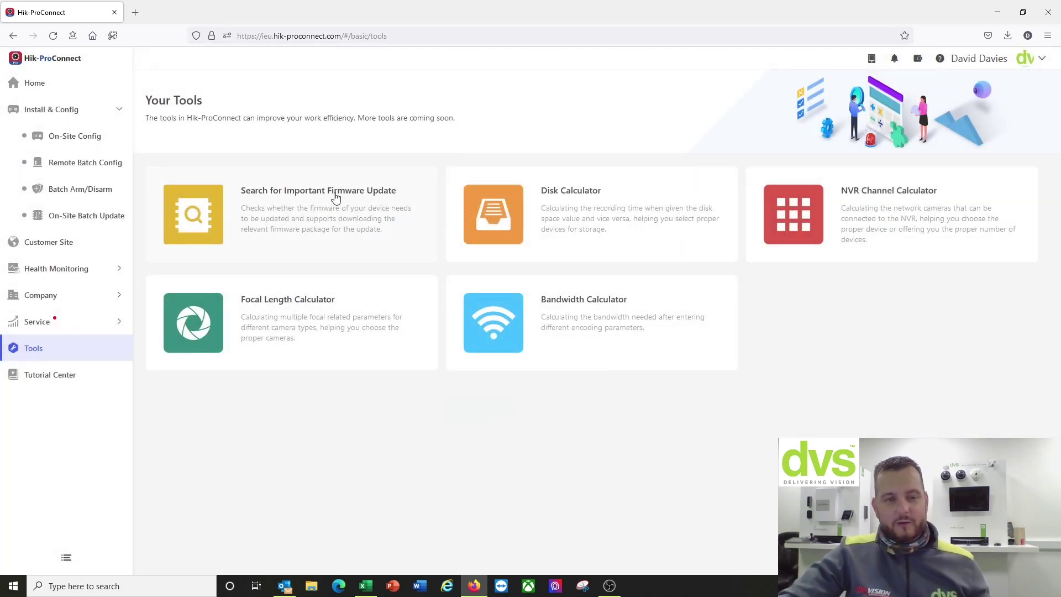